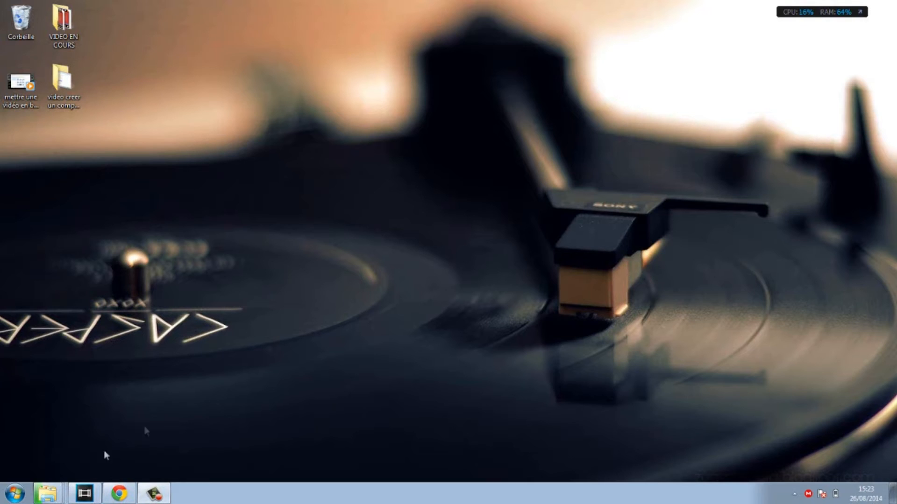
- Check the empty project in Vegas Pro, then add the Captain V intro video from the Documents library at the start of the timeline
left_click(85, 494)
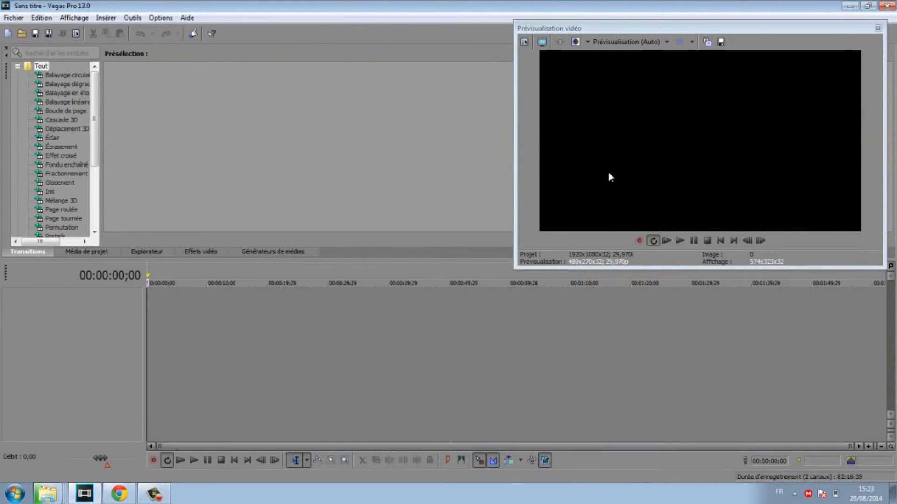
left_click(869, 6)
left_click(853, 7)
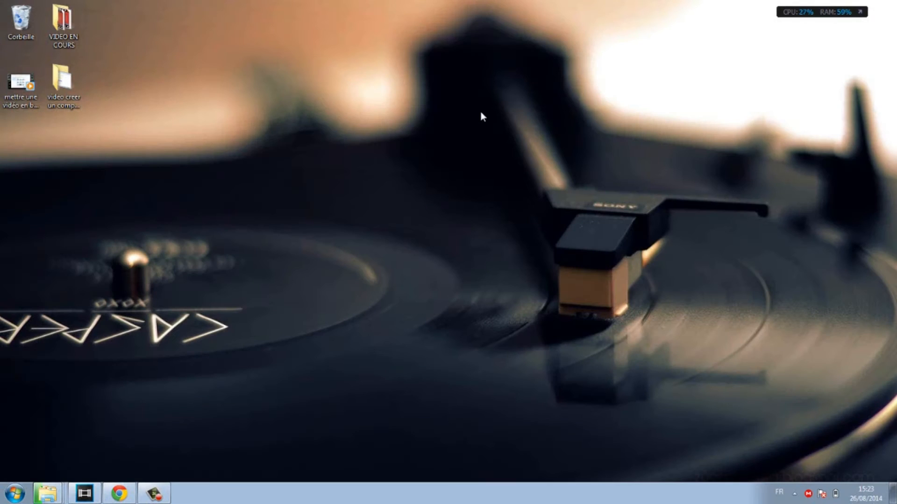
key("super+e")
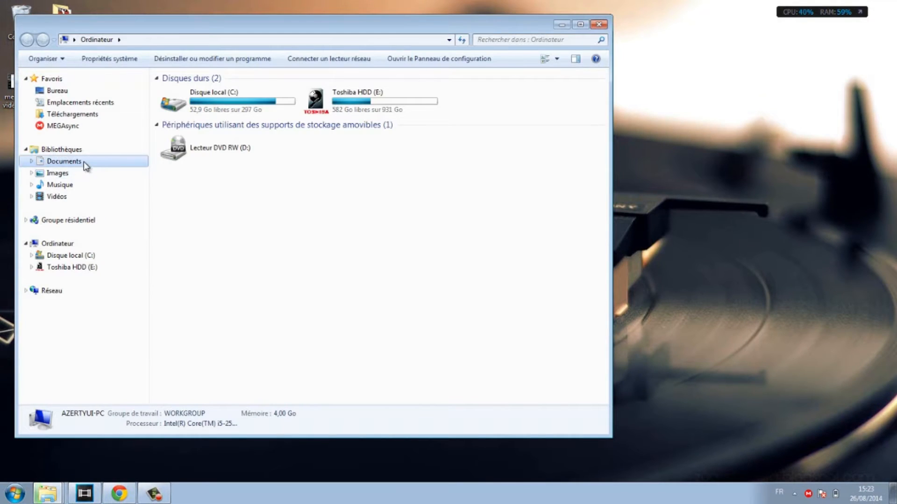
left_click(83, 162)
double_click(214, 131)
left_click_drag(386, 230, 154, 310)
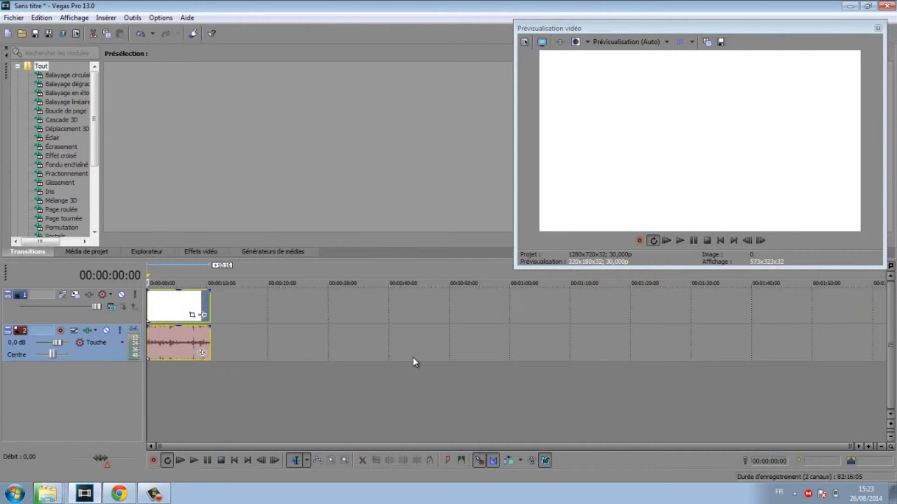
- Add video creer un compte youtube.wmv from its desktop folder to the timeline after the intro clip
left_click(84, 493)
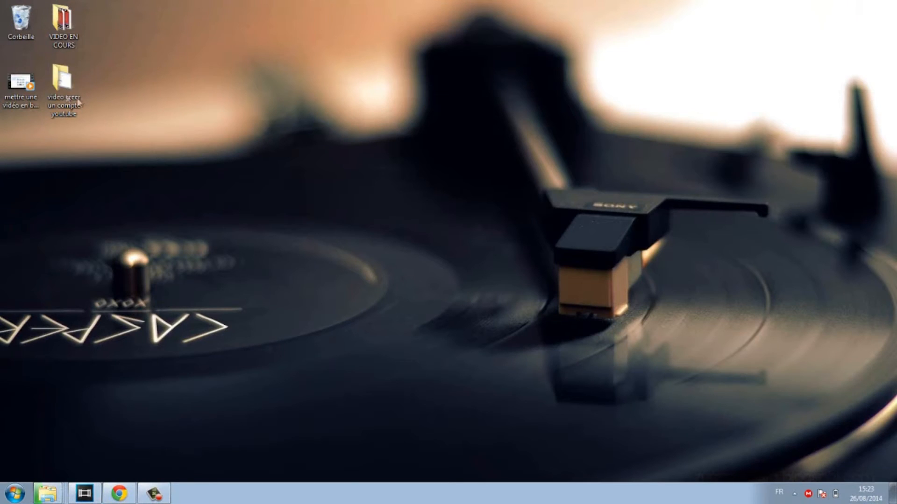
double_click(69, 96)
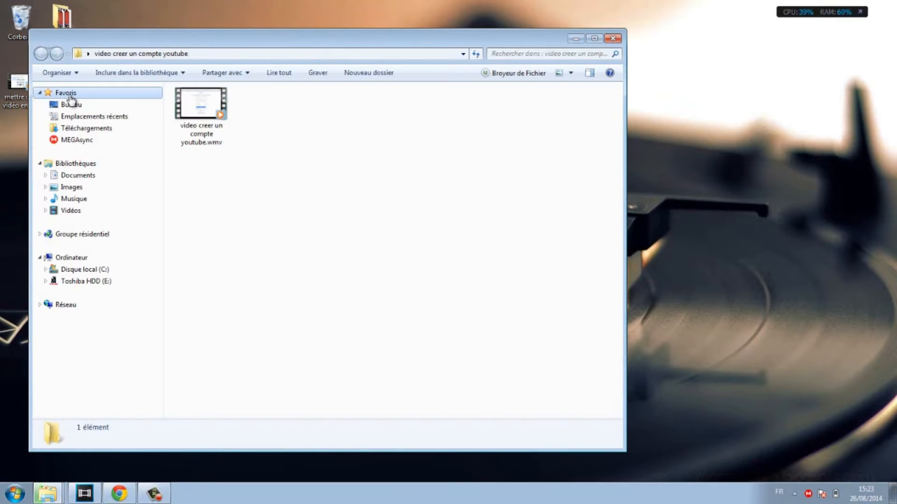
left_click(208, 136)
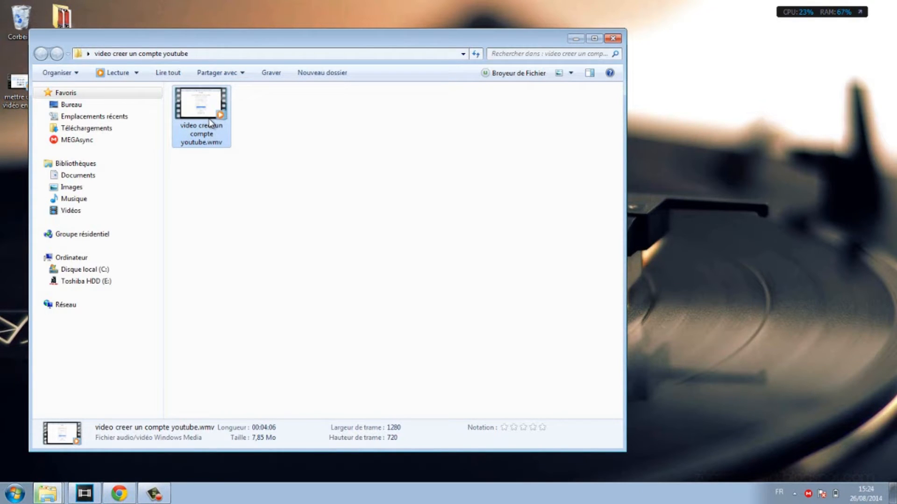
left_click_drag(201, 114, 174, 427)
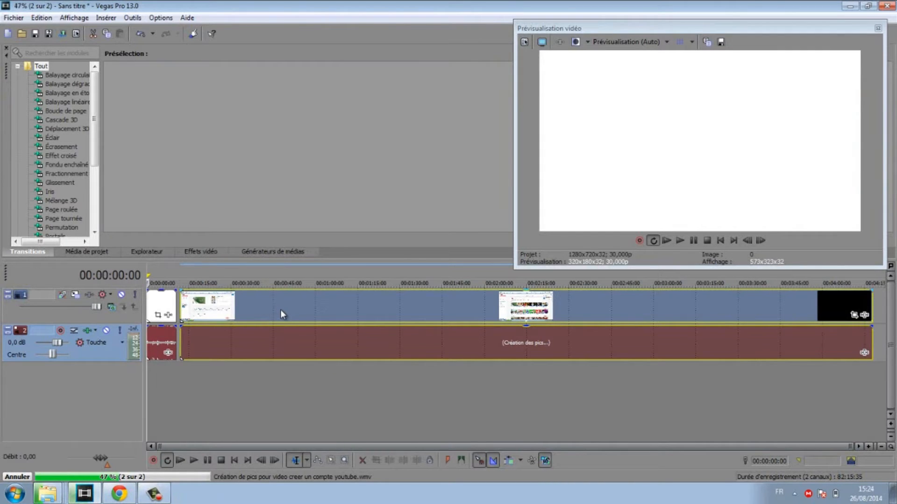
- Shift the main video clip earlier so it overlaps the end of the intro with a crossfade of about one second
left_click_drag(281, 310, 276, 310)
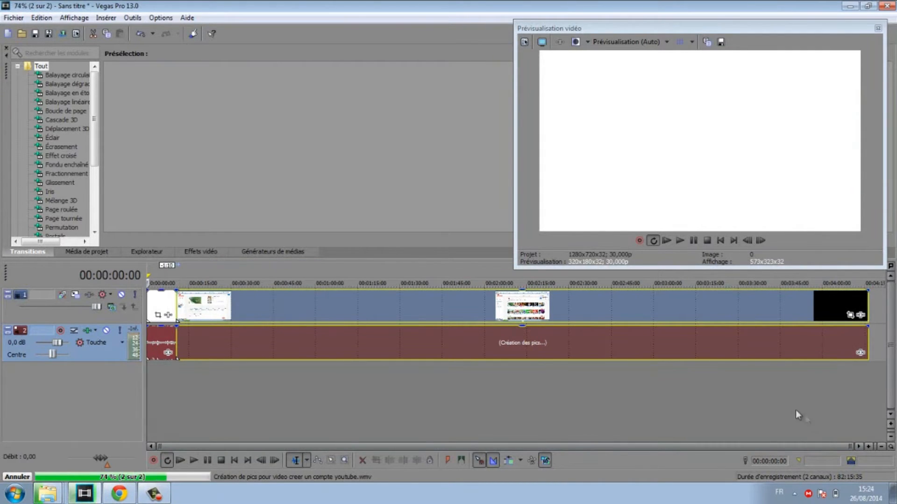
left_click(868, 447)
left_click(868, 446)
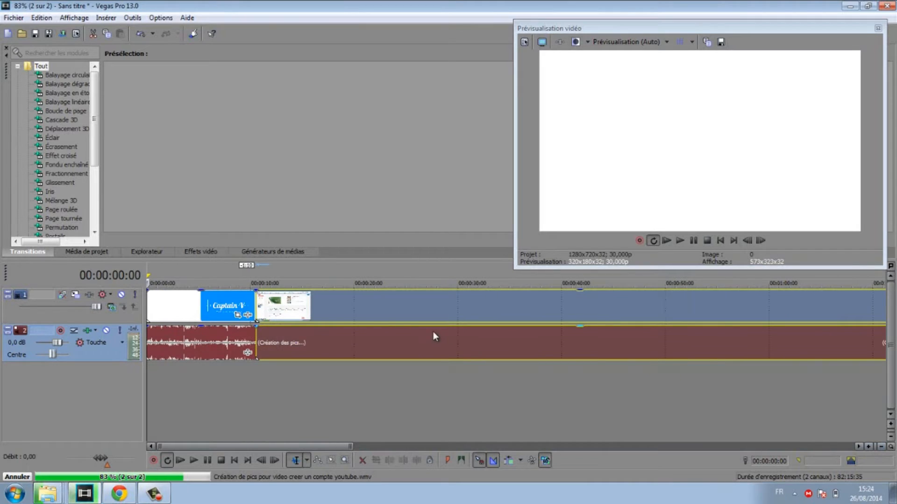
left_click_drag(360, 304, 353, 306)
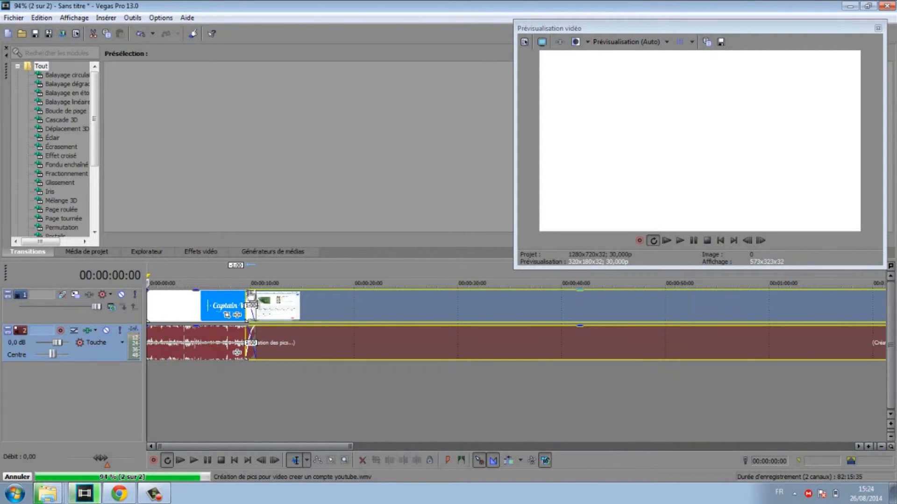
- Mute the audio track and play back the crossfade between the intro and the main video clip
left_click(217, 333)
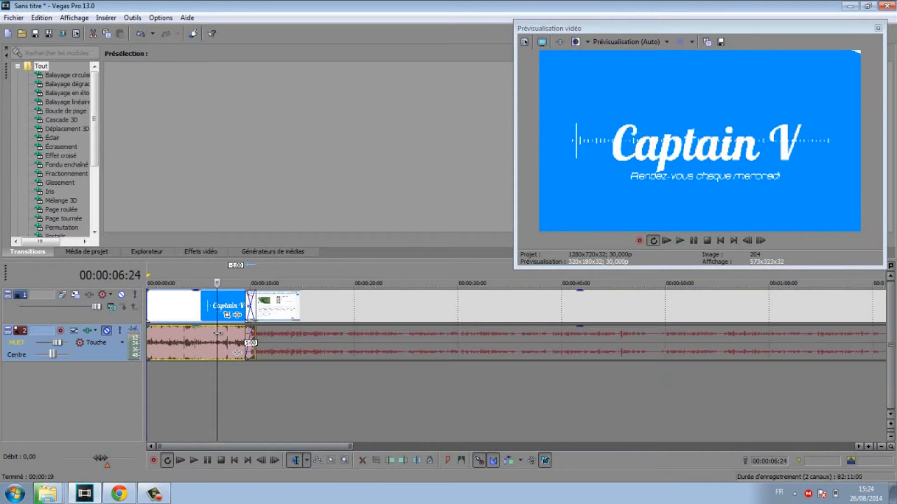
left_click(231, 305)
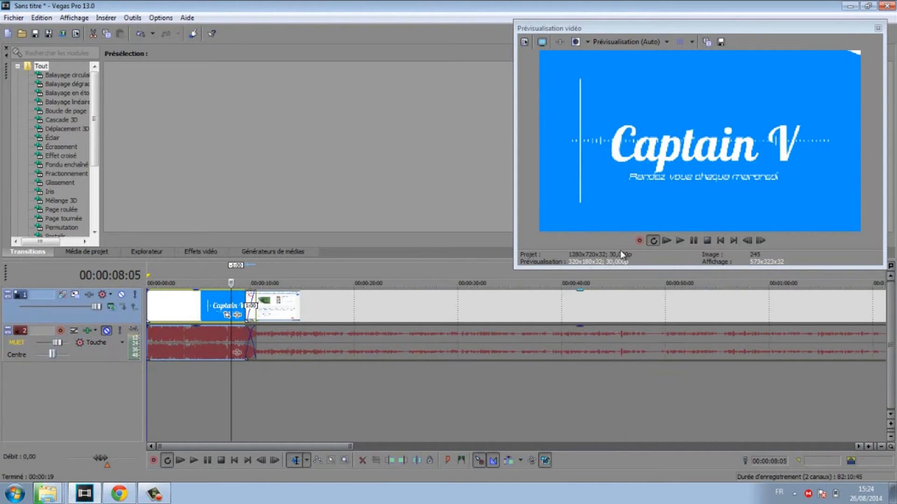
left_click(680, 241)
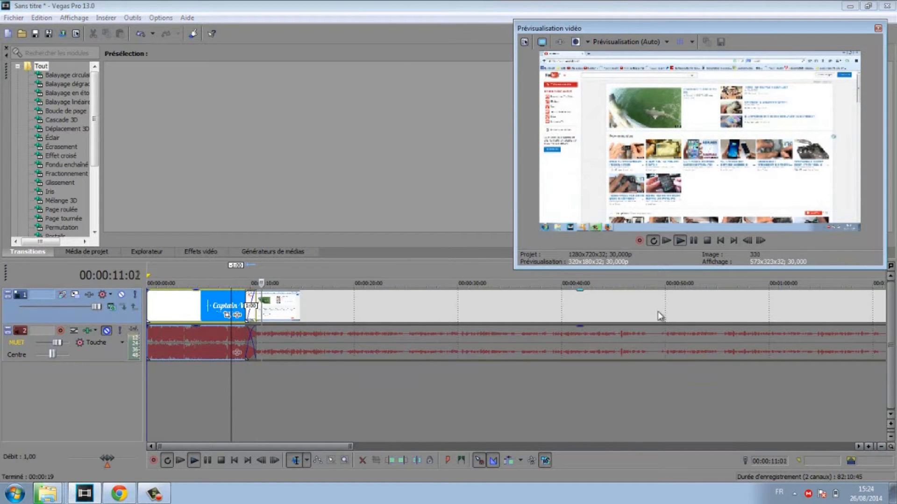
left_click(692, 240)
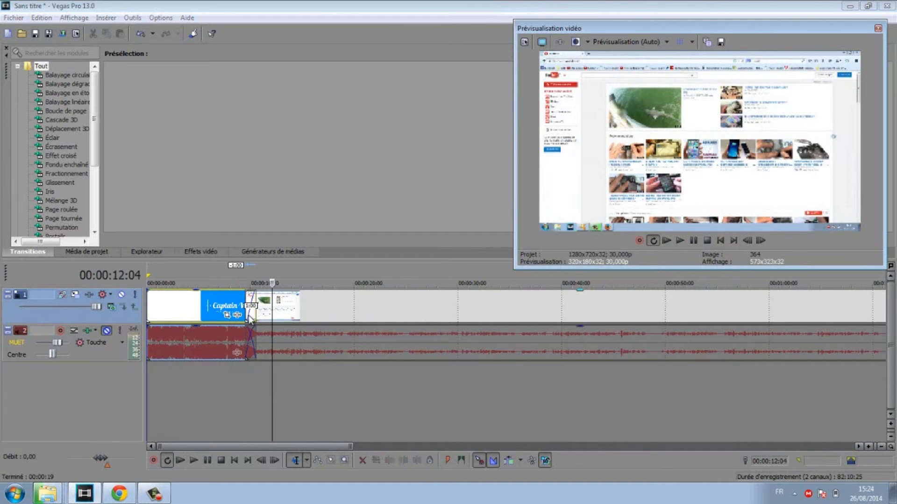
left_click(217, 304)
left_click(294, 312)
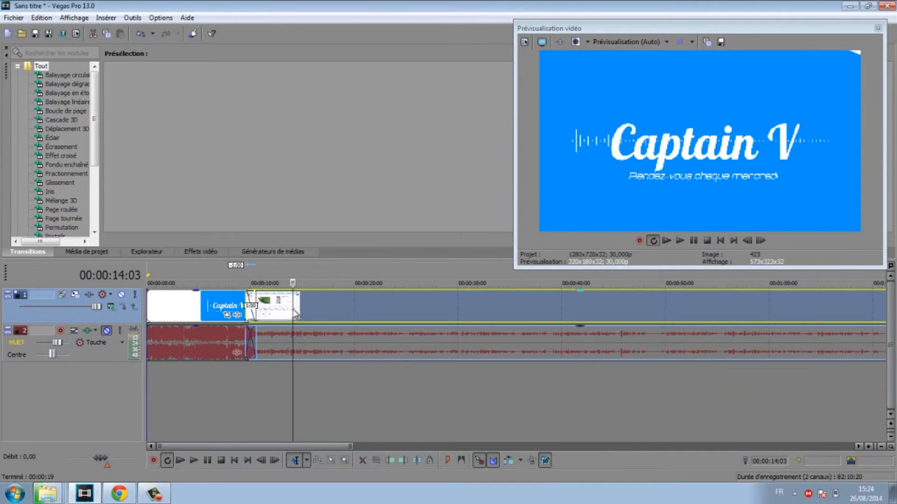
left_click(881, 447)
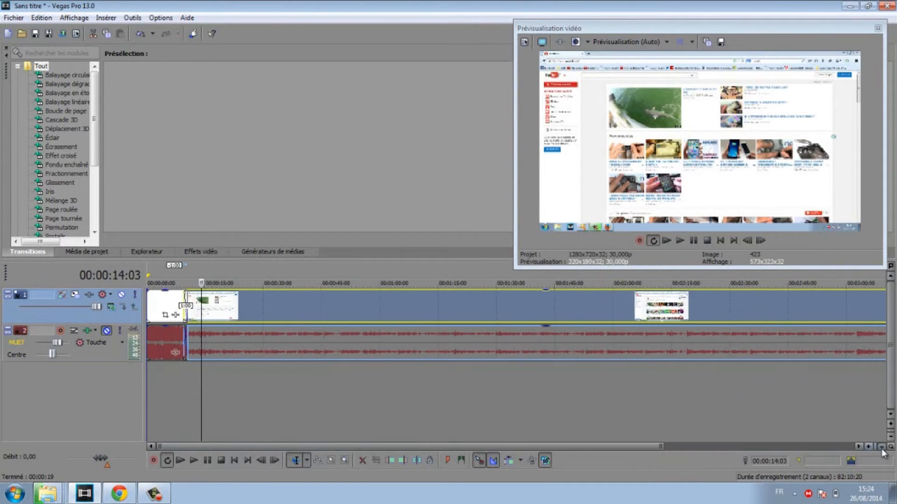
left_click(881, 447)
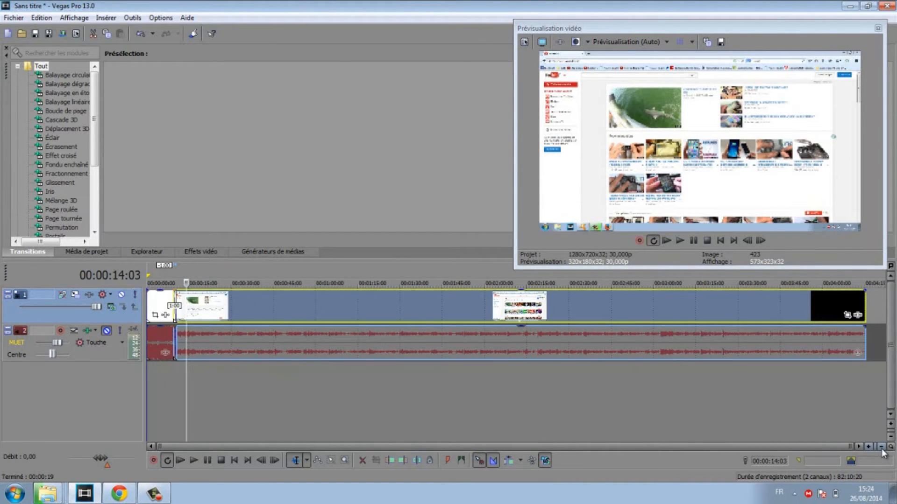
left_click(727, 344)
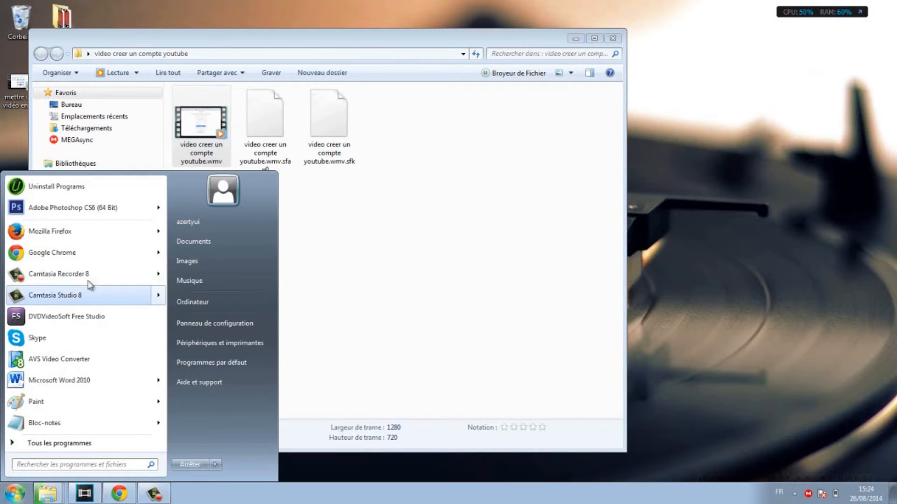
- Close the Explorer folder window and open OUTRO CHAINE CAPTAIN V.psd in Photoshop
mouse_move(161, 213)
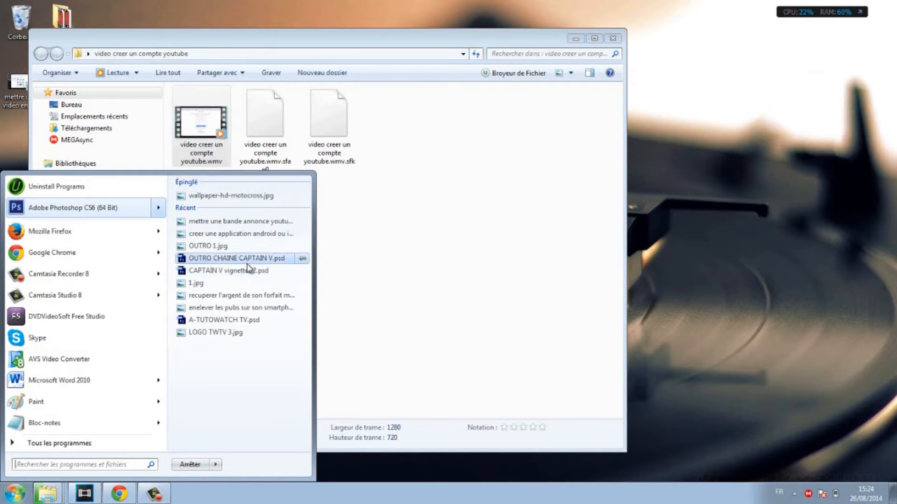
key("Escape")
left_click(613, 39)
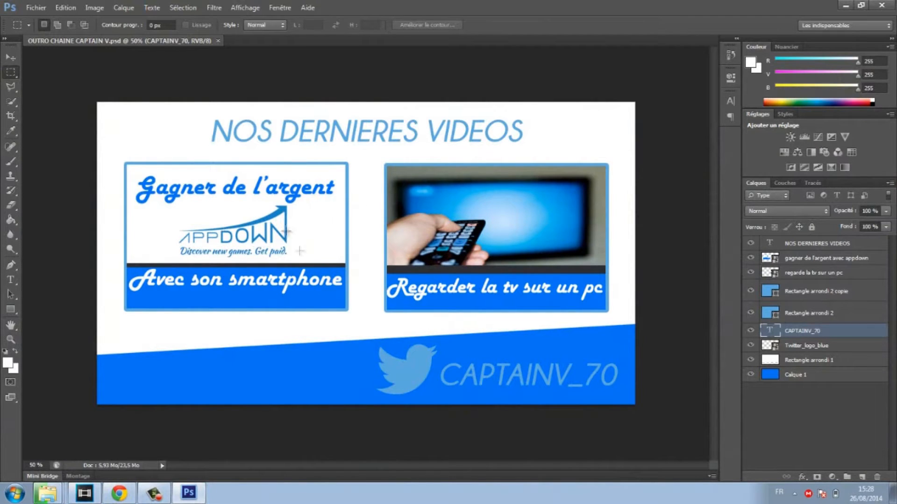
- Place the "changer la batterie iphone vignette" image from the Captain V folder into the outro document
left_click(35, 7)
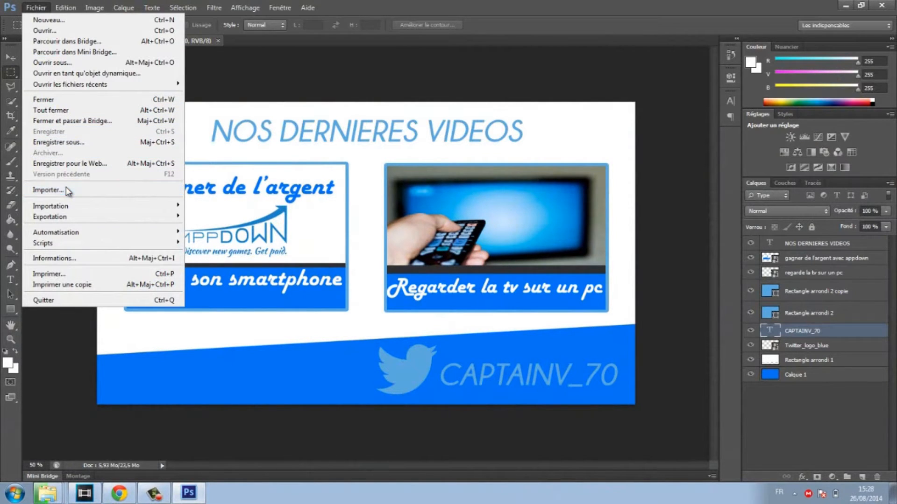
left_click(52, 189)
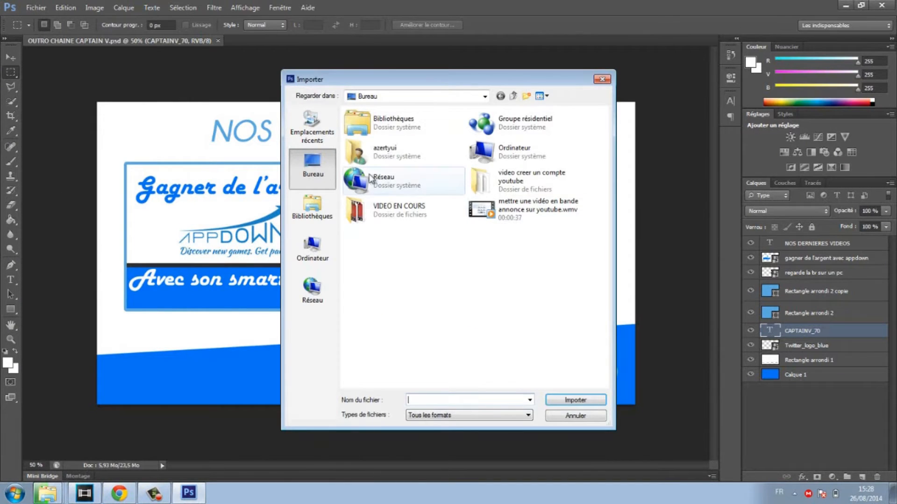
double_click(385, 126)
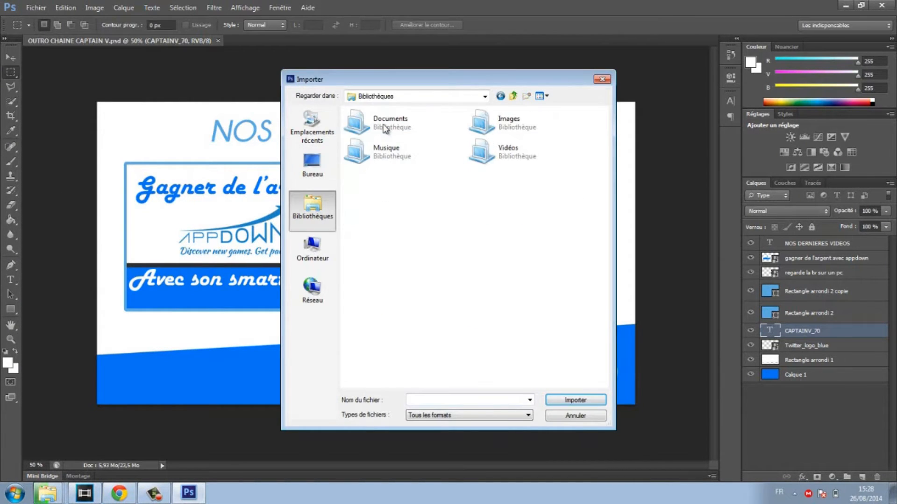
double_click(384, 126)
double_click(384, 129)
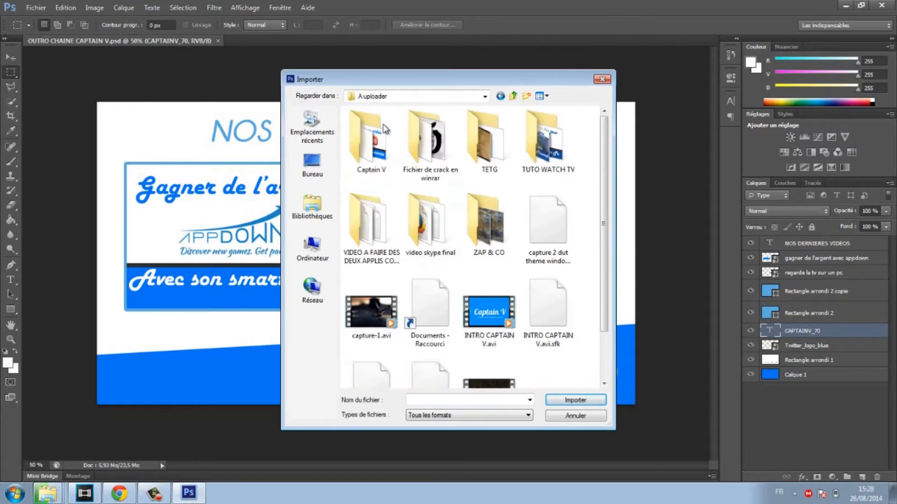
double_click(384, 129)
left_click_drag(604, 119, 608, 163)
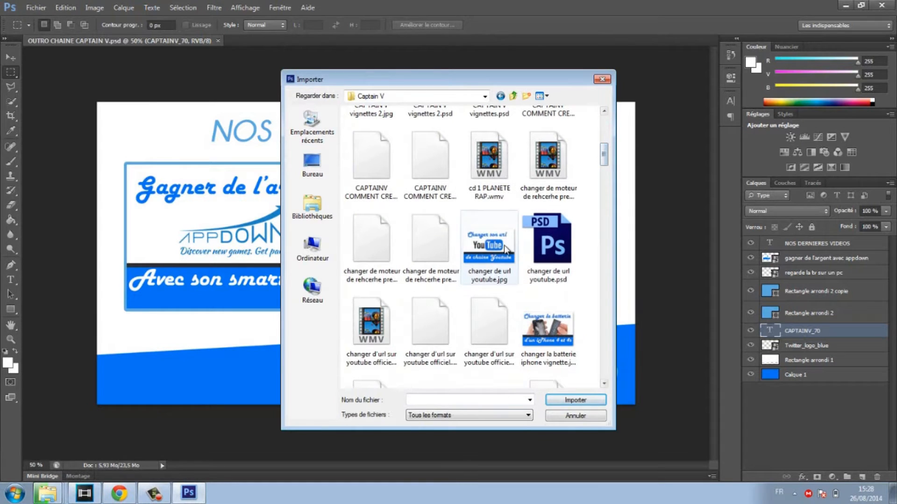
double_click(544, 341)
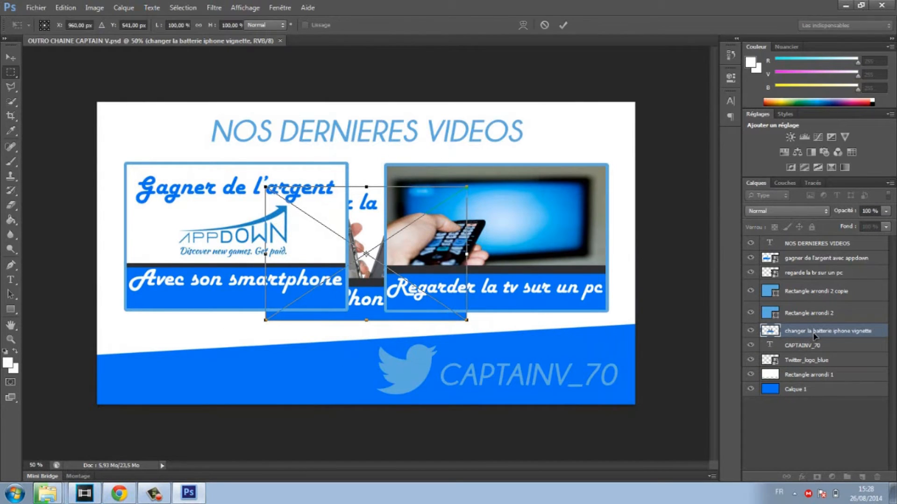
key("Return")
- Bring the iPhone battery thumbnail layer to the top of the stack and scale it to fill the left video frame
left_click_drag(815, 332, 796, 242)
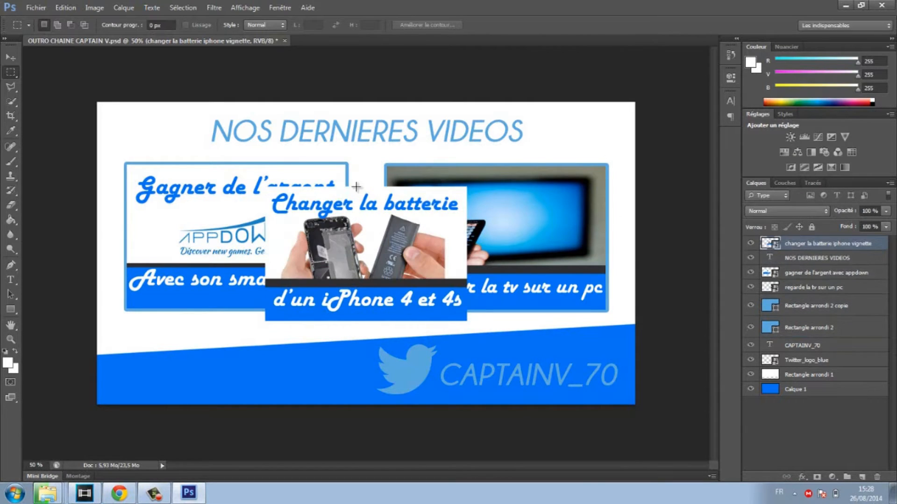
left_click(12, 59)
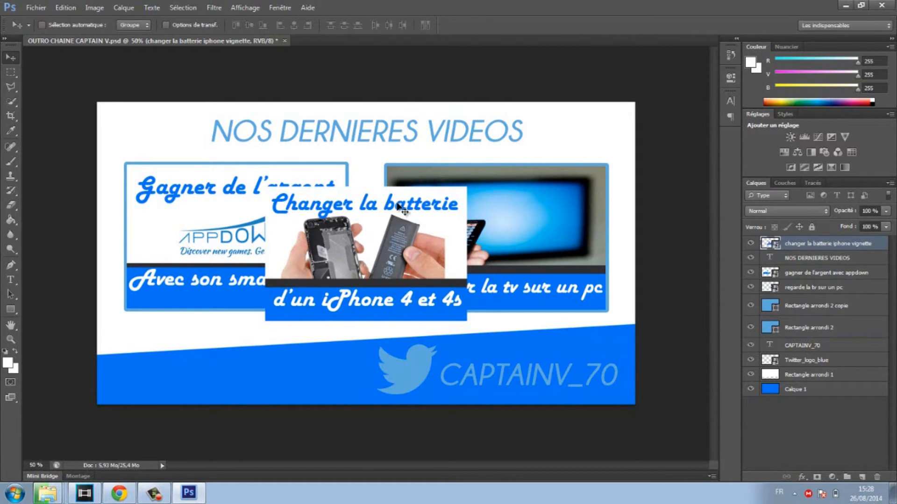
key("ctrl+t")
left_click_drag(358, 224, 227, 207)
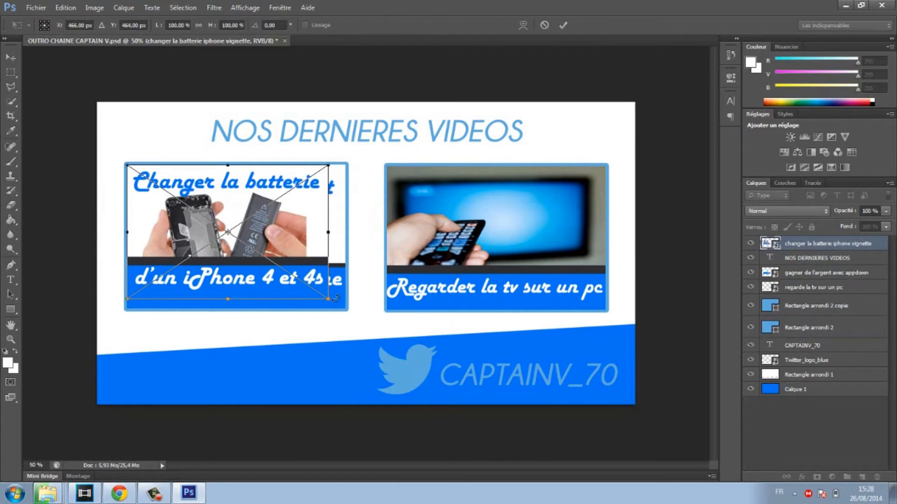
left_click_drag(331, 303, 345, 310)
key("Return")
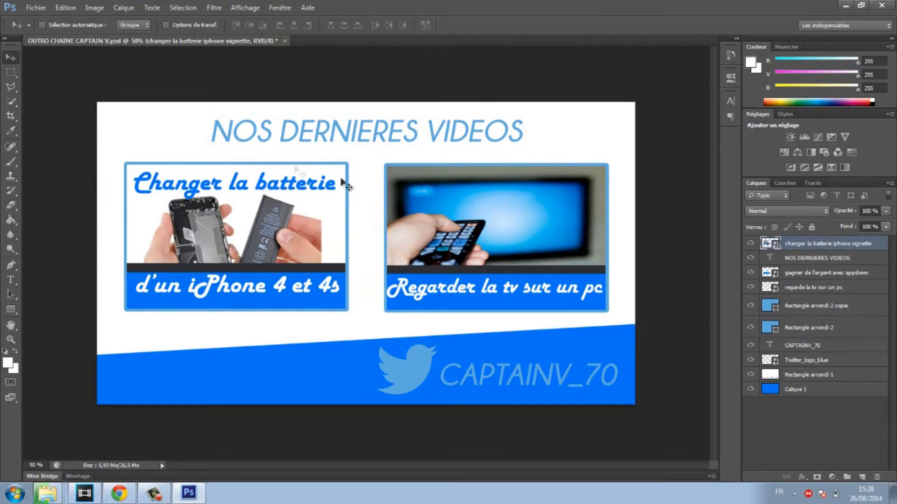
- Place the "CHANGER SON MOTEUR DE RECHERCHE" thumbnail from the Captain V folder into the outro document
left_click(36, 8)
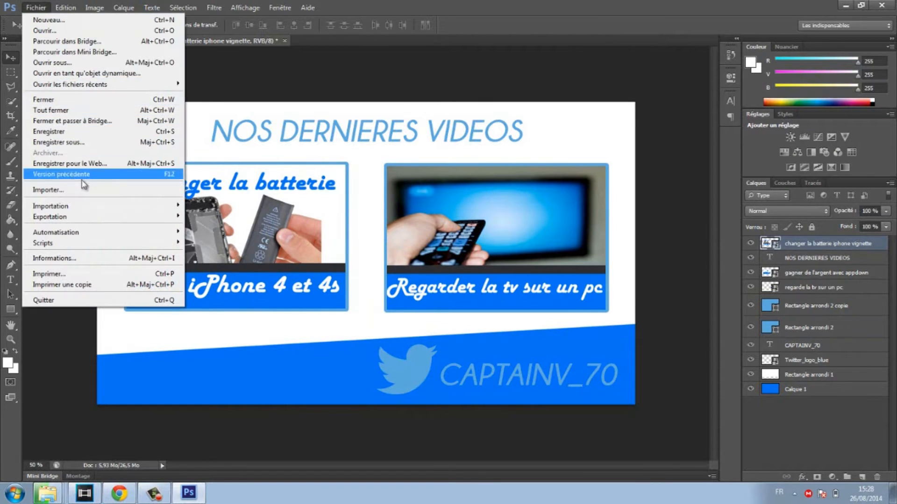
left_click(48, 189)
left_click_drag(605, 138, 606, 179)
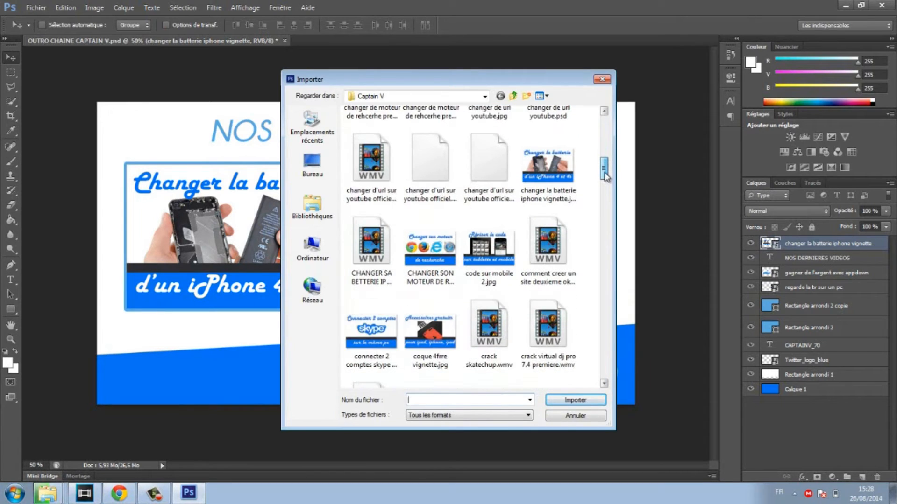
double_click(443, 278)
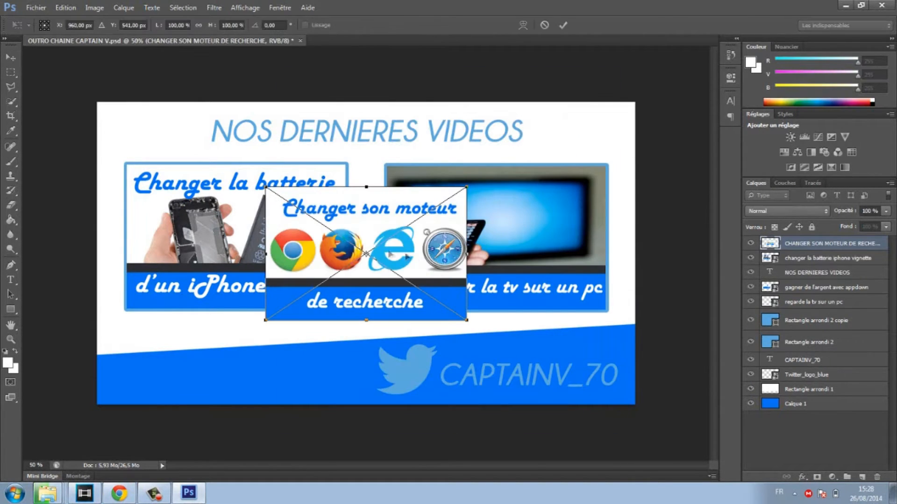
- Move the search engine thumbnail onto the right video frame and scale it to about 108% by 107% to fill the frame
left_click_drag(352, 215, 463, 217)
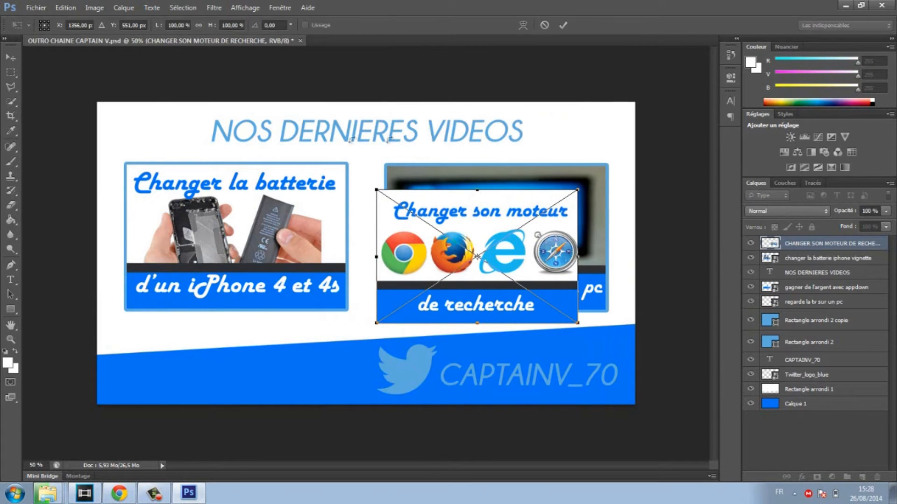
left_click_drag(461, 217, 470, 195)
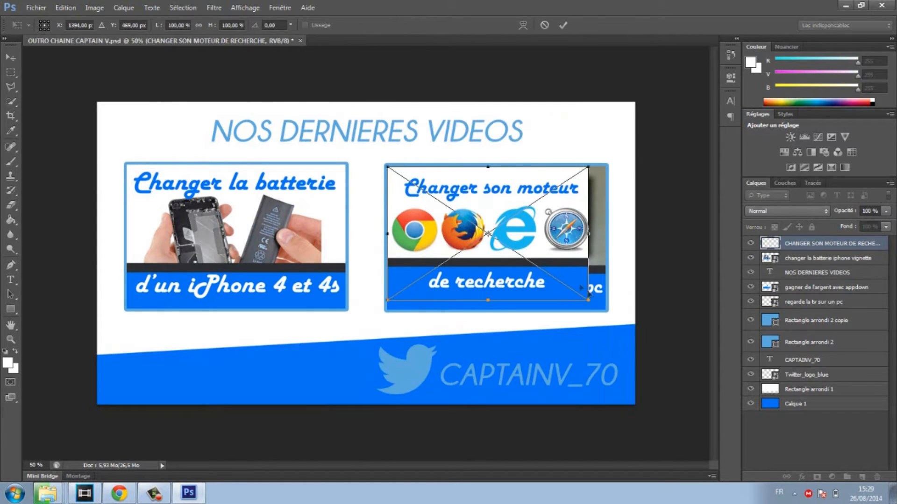
left_click_drag(590, 301, 606, 314)
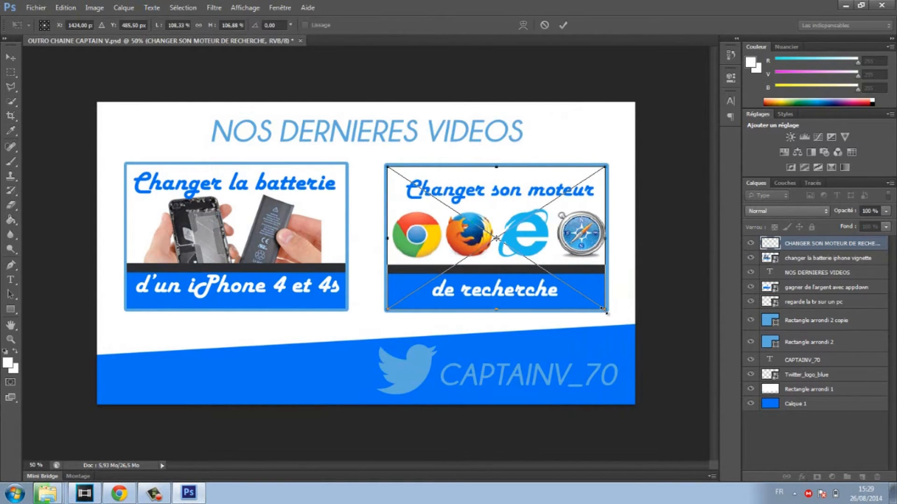
key("Return")
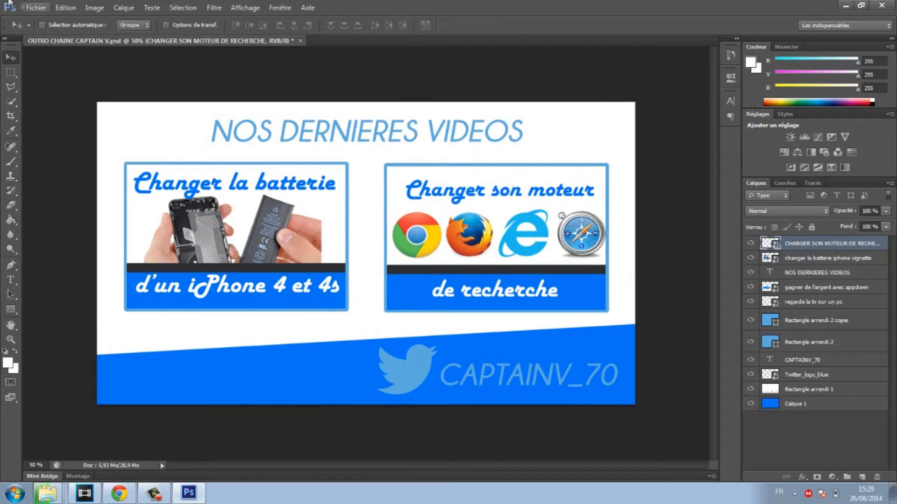
left_click(36, 8)
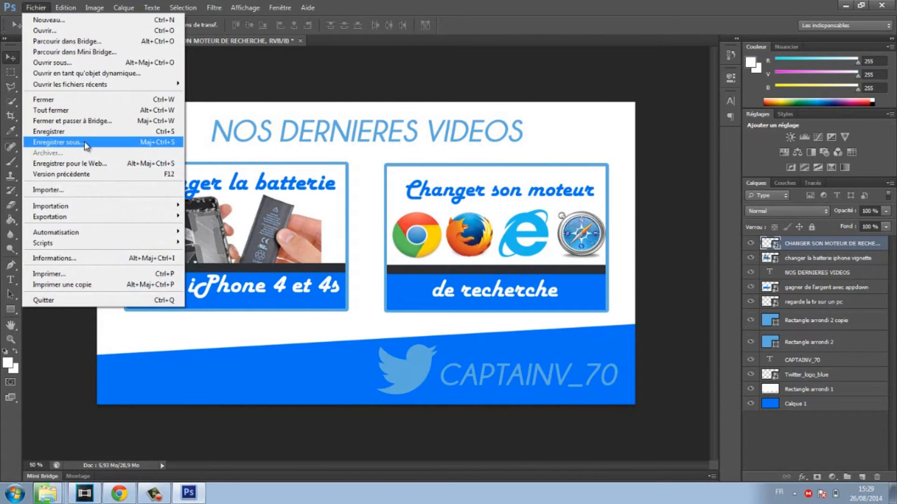
left_click(56, 142)
left_click(313, 168)
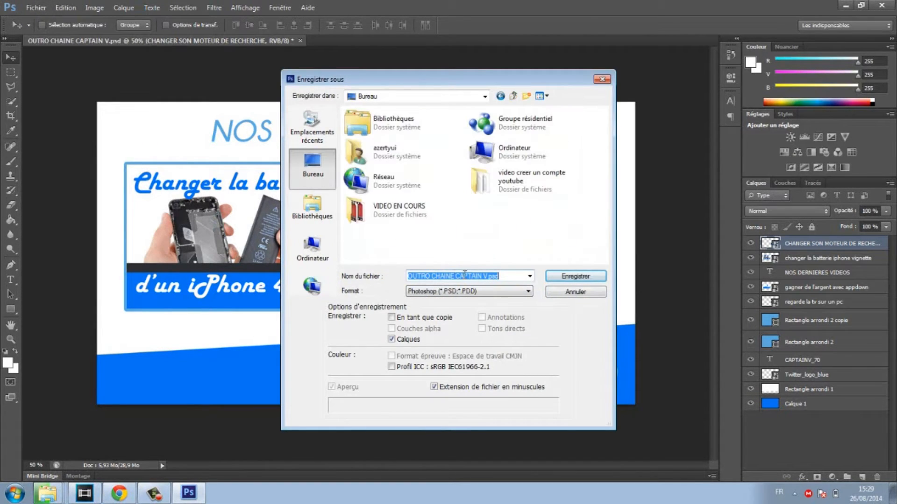
type("outro num 2")
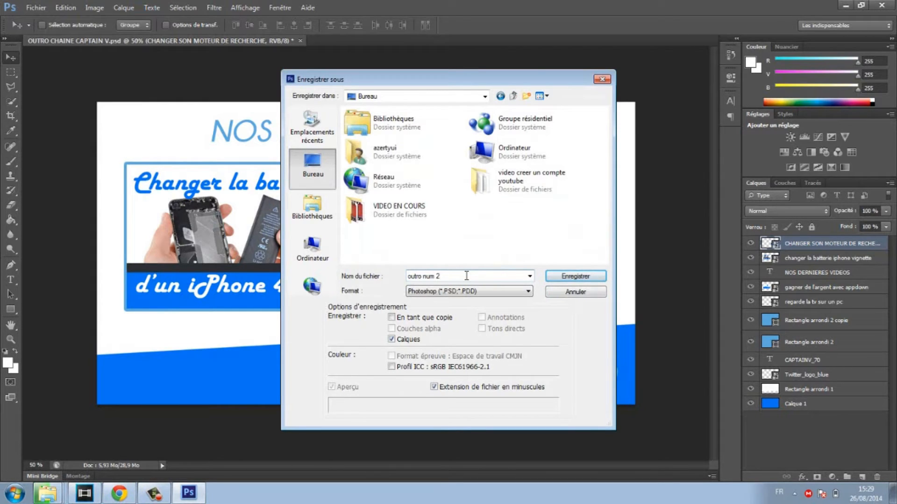
key("Return")
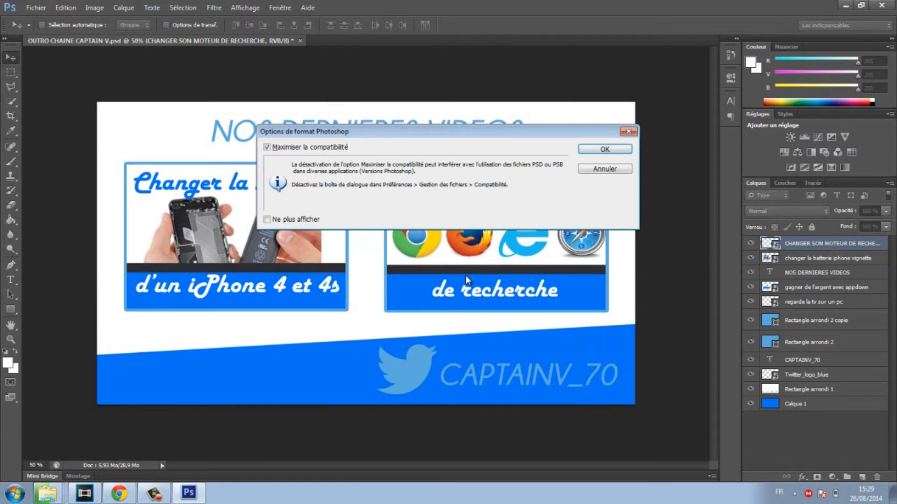
left_click(605, 169)
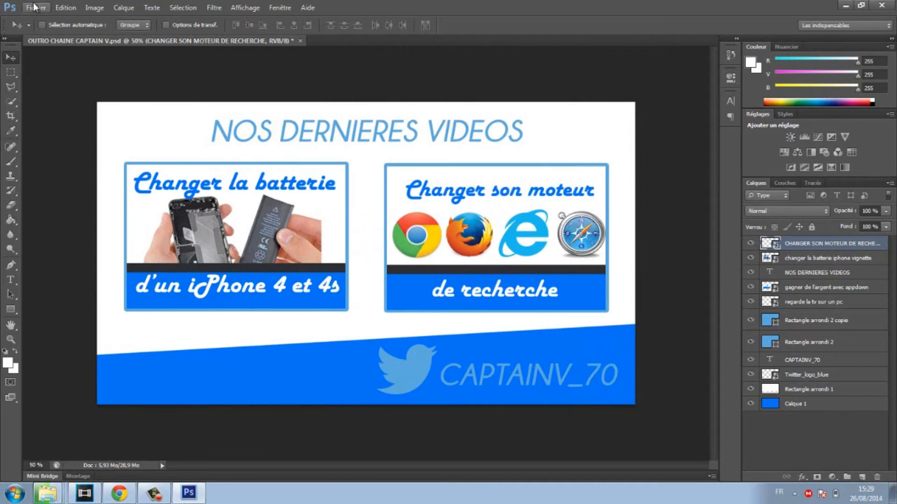
- Save a JPEG copy of the outro on the desktop under an "outro num" name, with quality 8 and progressive format
left_click(36, 8)
left_click(94, 142)
left_click(467, 291)
left_click(470, 367)
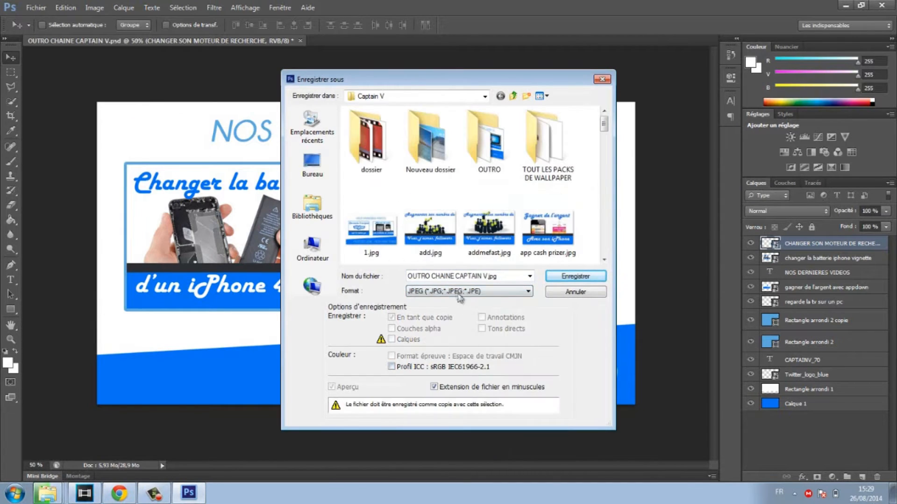
left_click(451, 275)
left_click(298, 165)
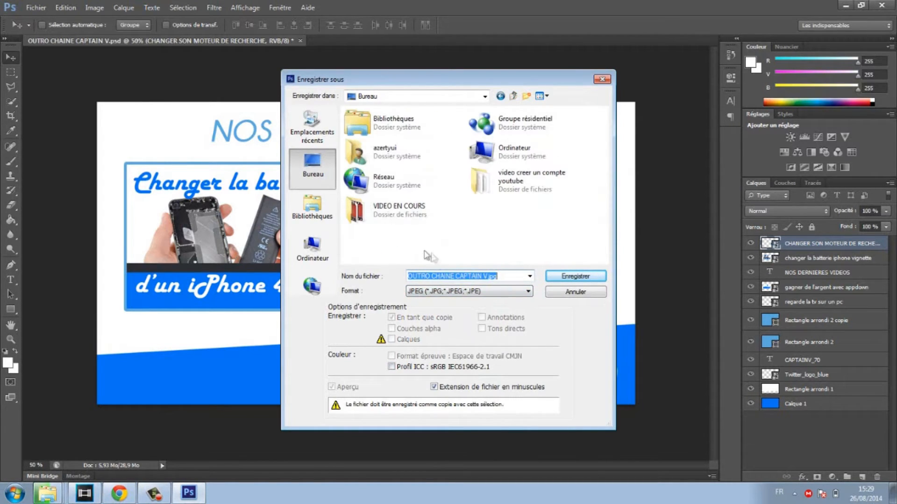
type("outi")
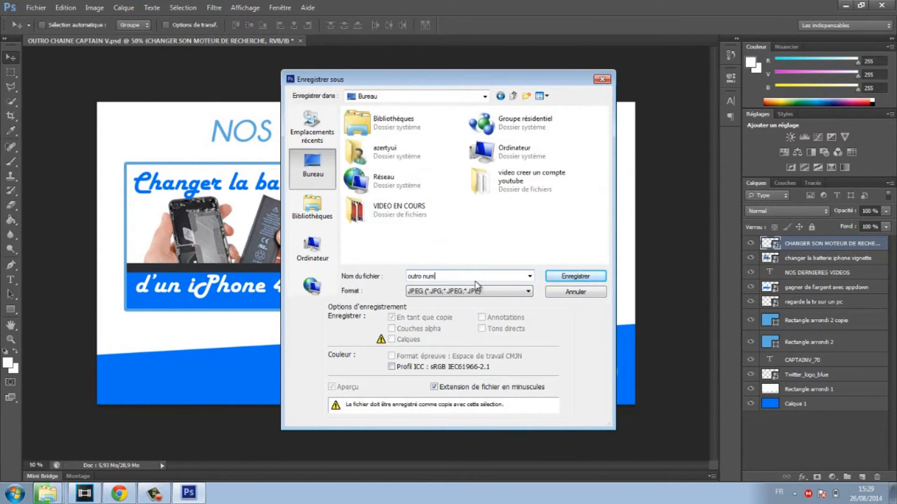
key("Return")
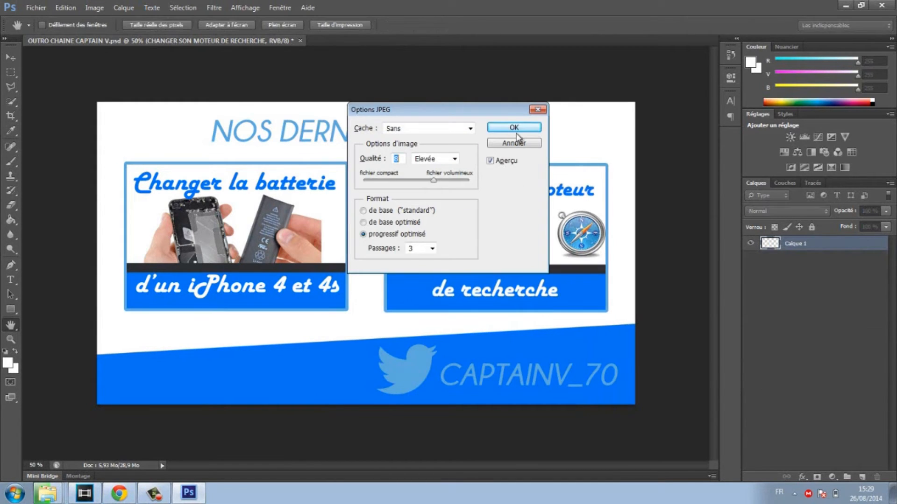
left_click(515, 132)
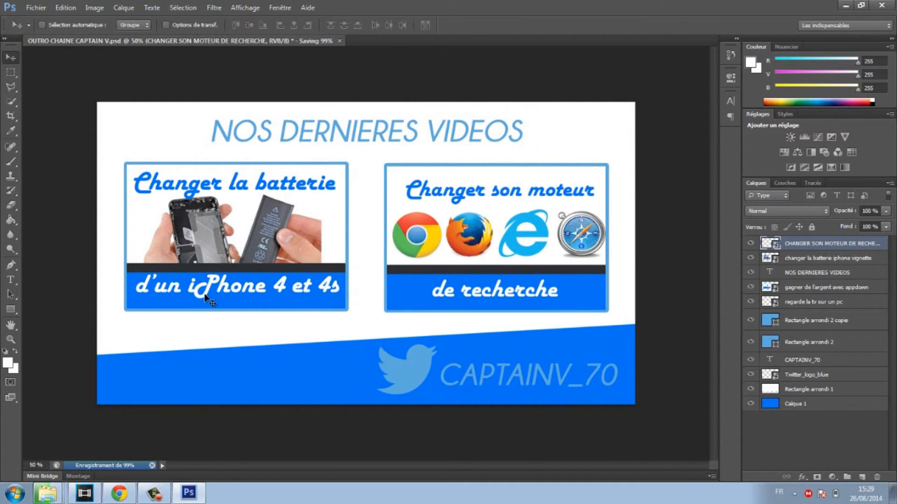
- Replace the Twitter handle text on the blue band with the music credit "MUSIC : A991 - SPLIT"
left_click(10, 279)
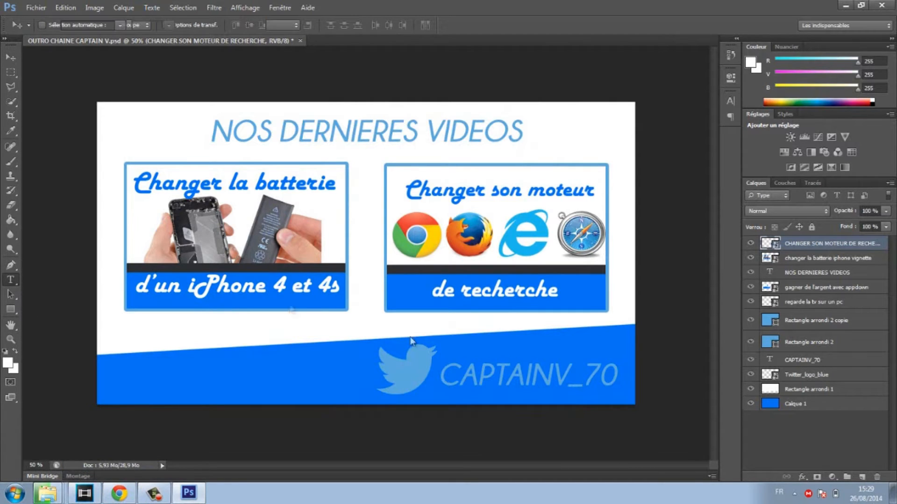
left_click(532, 379)
left_click_drag(639, 373, 342, 391)
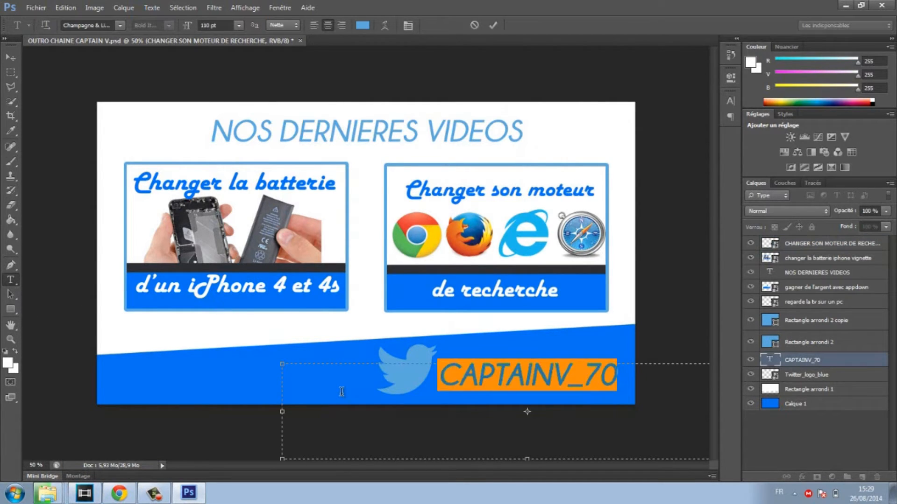
left_click(556, 377)
key("ctrl+a")
type("MUSIC :")
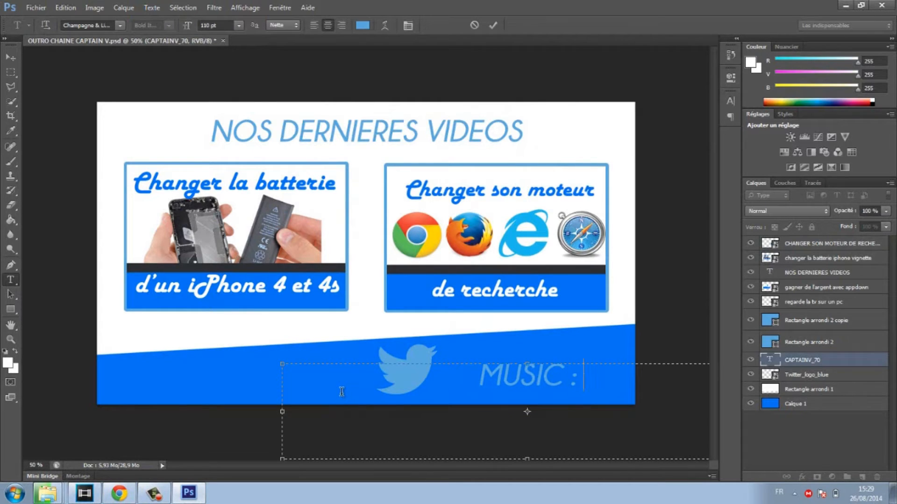
type(" A991")
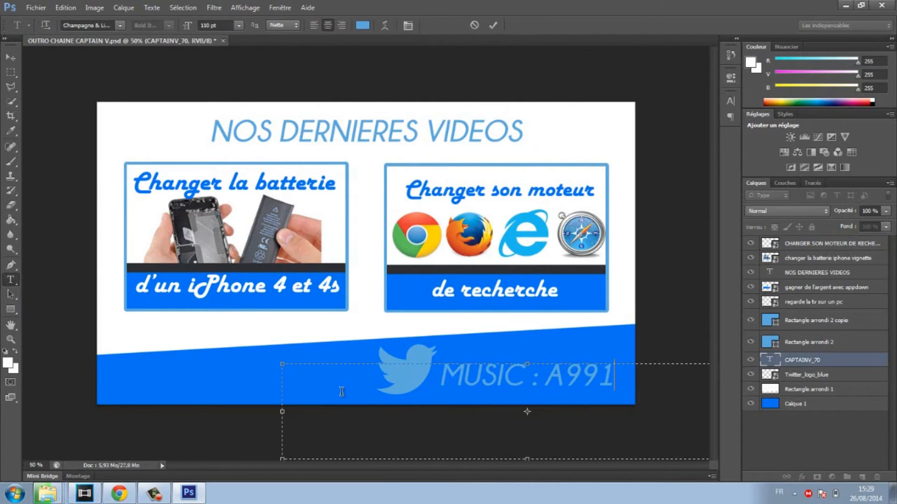
type(" -")
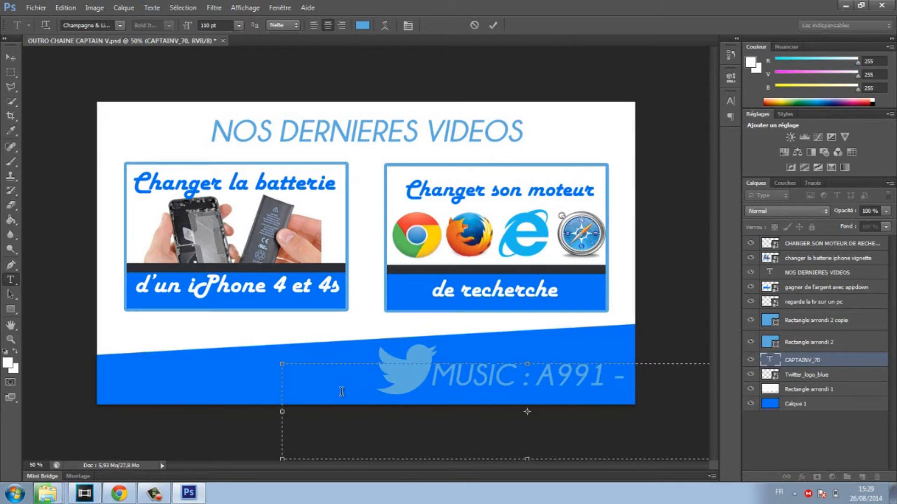
type(" SPL")
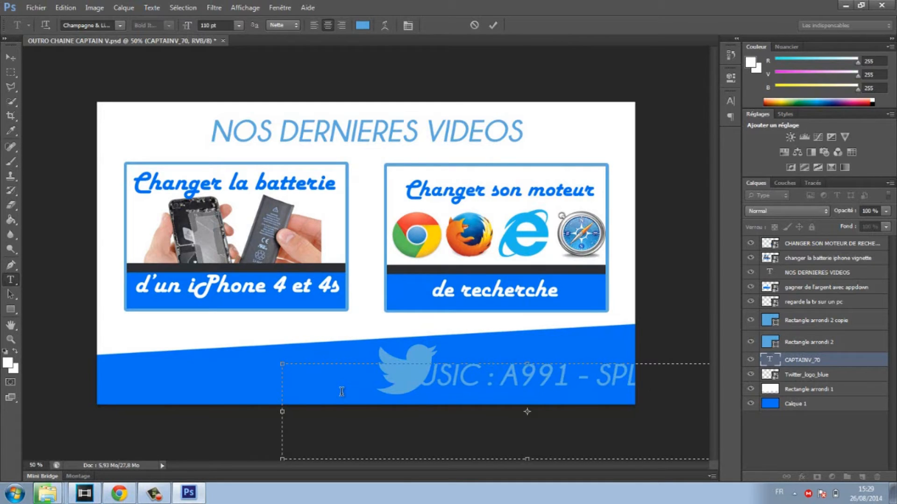
- Look up the full title of the A991 Project track in the Musique library folder, then return to the outro document
right_click(60, 489)
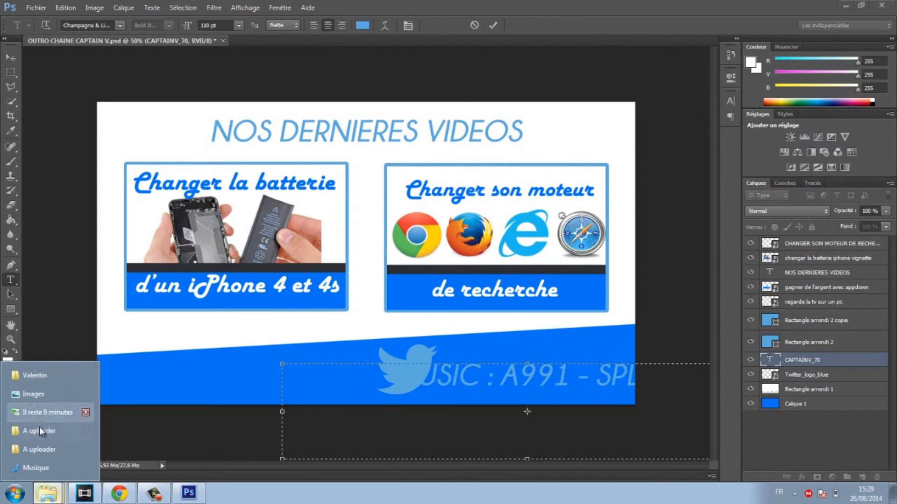
left_click(36, 468)
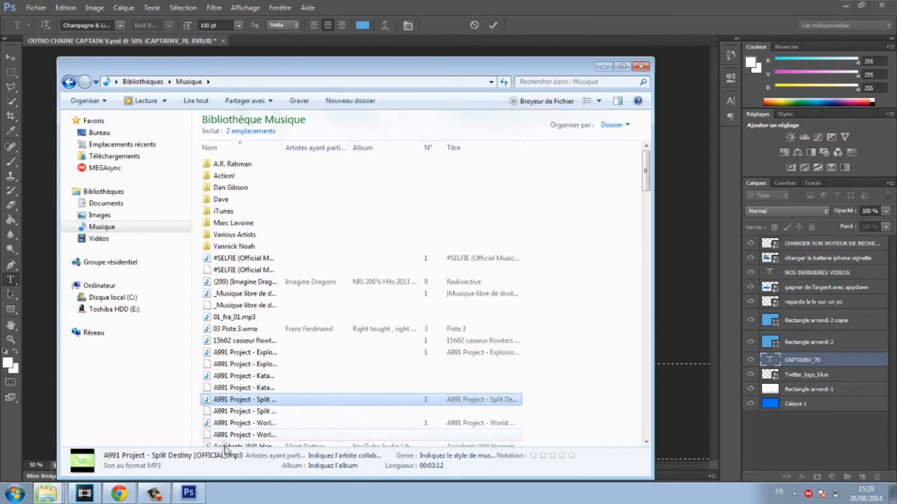
left_click(568, 487)
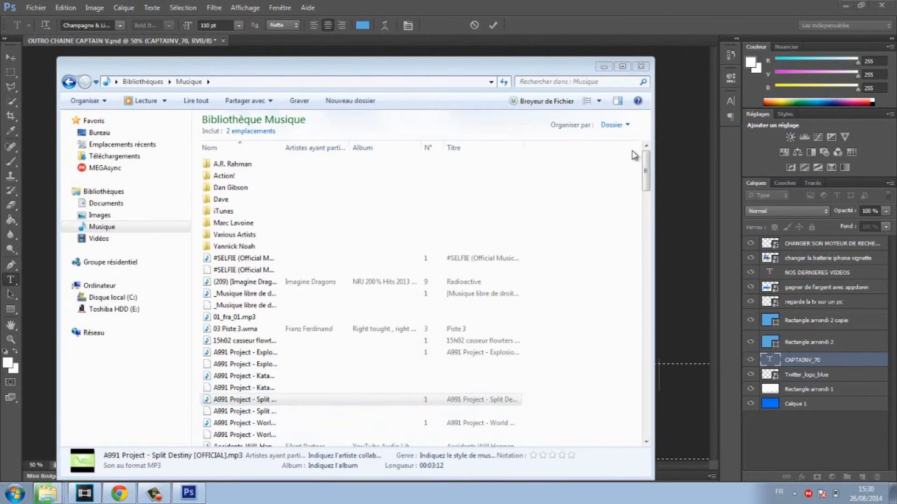
left_click(604, 67)
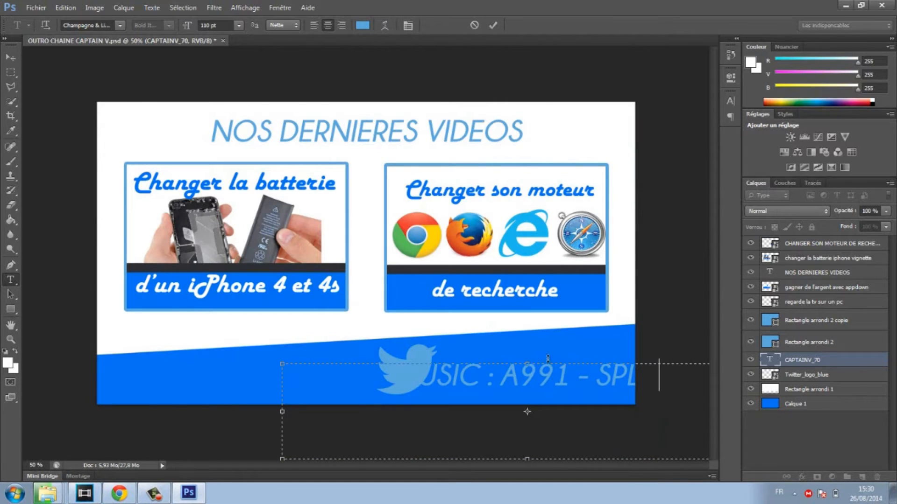
- Complete the music credit with "DESTINY", positioning it within the blue band, and delete the overlapping Twitter logo layer
left_click_drag(541, 347, 443, 343)
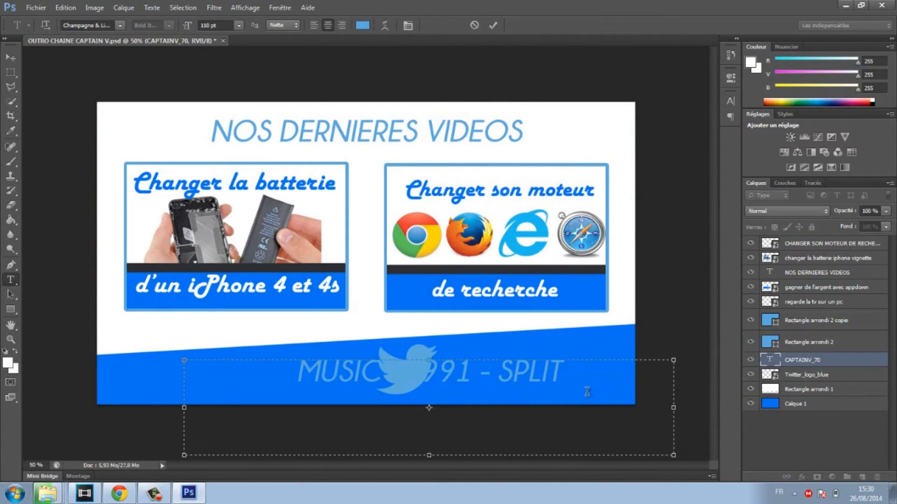
type("DESTINY")
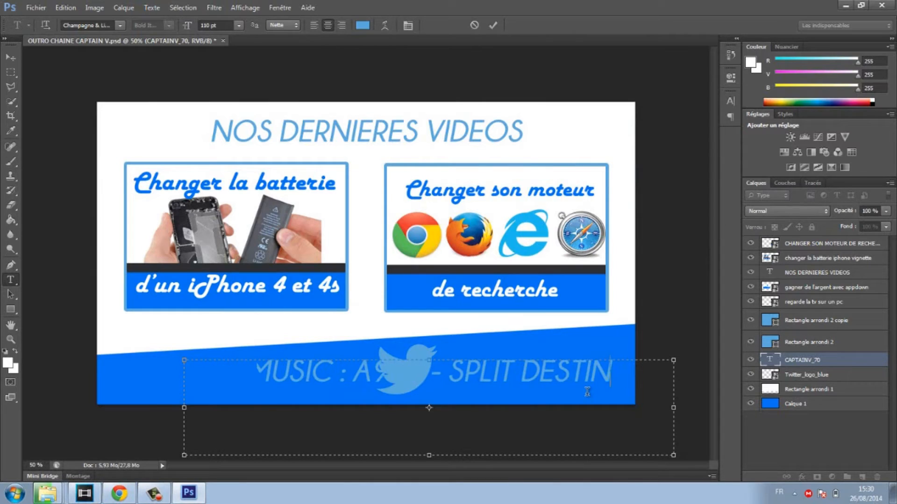
left_click(10, 57)
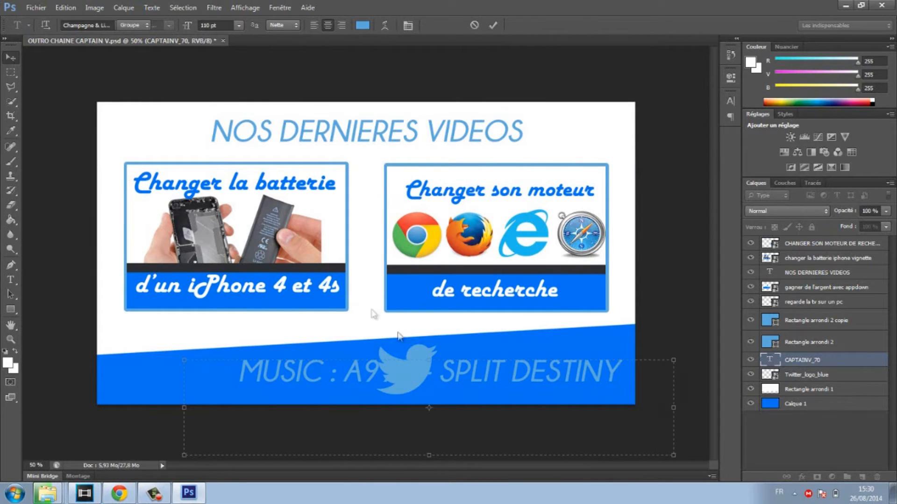
left_click_drag(474, 390, 483, 395)
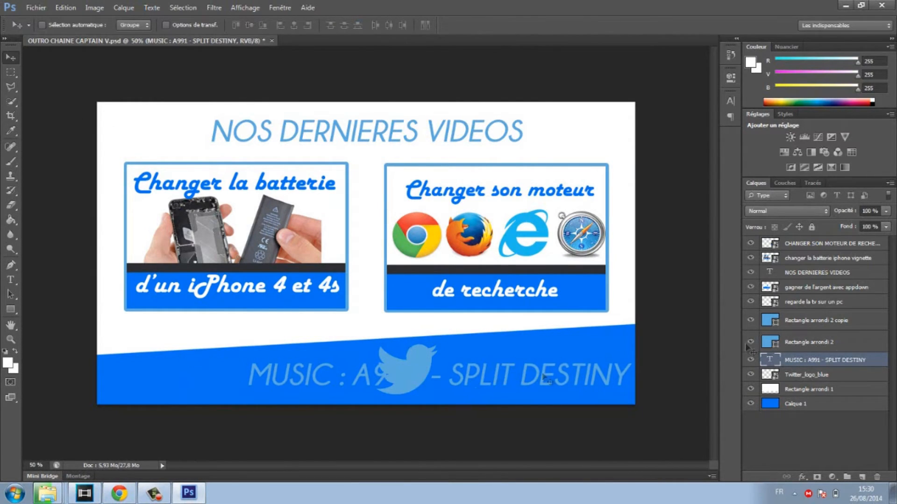
left_click_drag(813, 380, 876, 477)
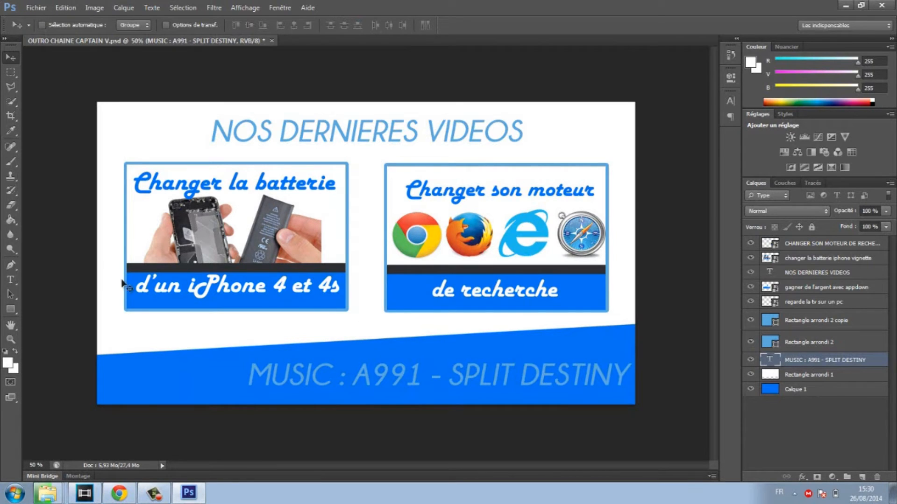
- Save a JPEG copy of the outro on the desktop as "outro numero 1", with quality 8 and optimized progressive format
left_click(36, 7)
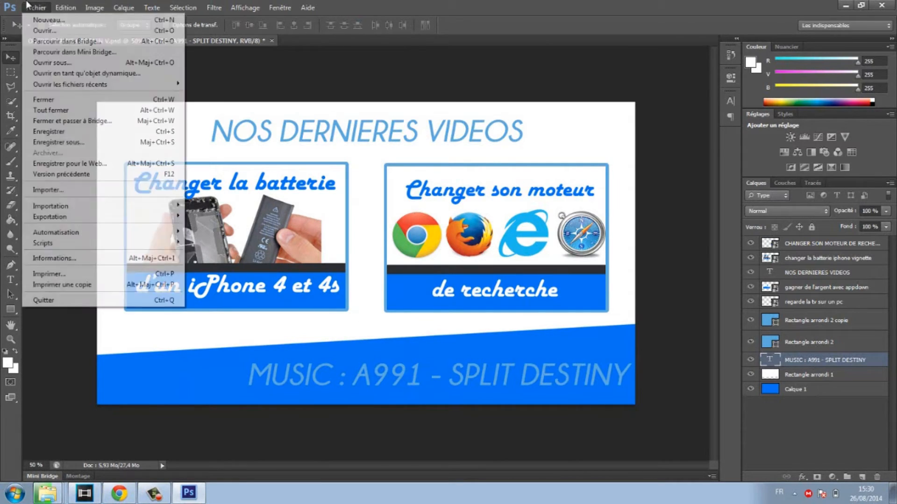
left_click(74, 148)
left_click(445, 291)
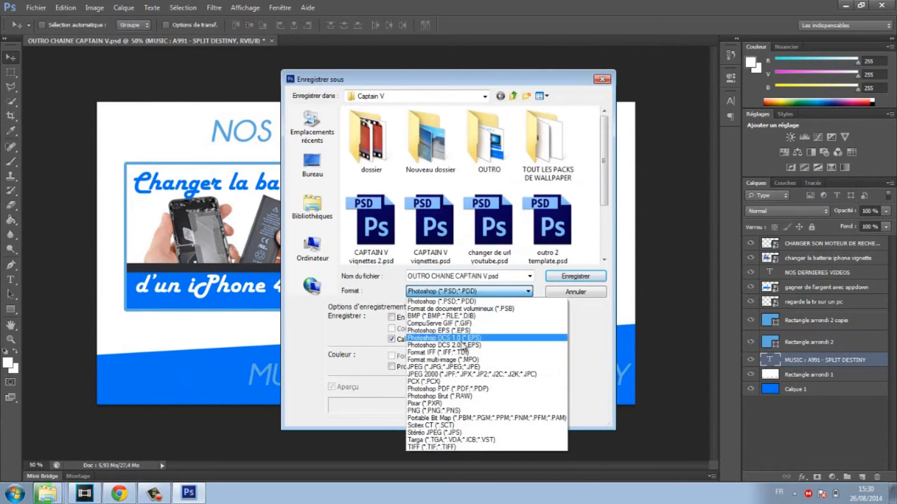
left_click(472, 369)
double_click(441, 277)
type("outr")
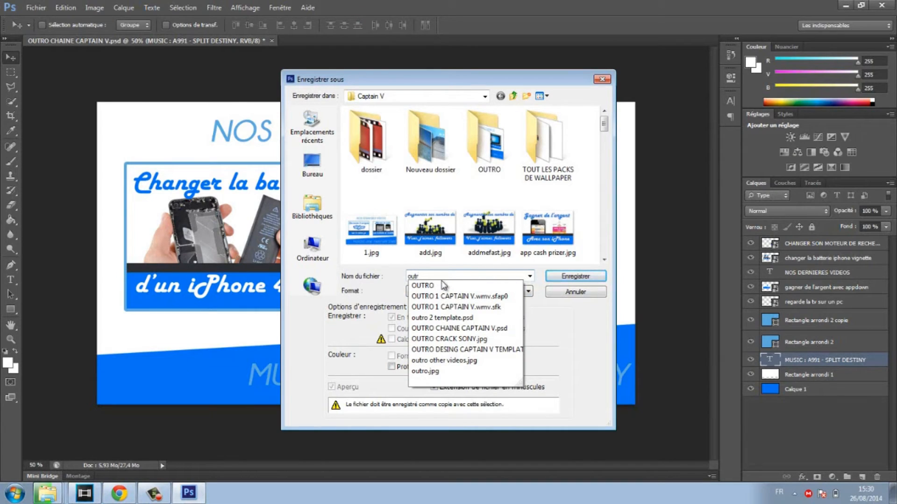
type("o nu")
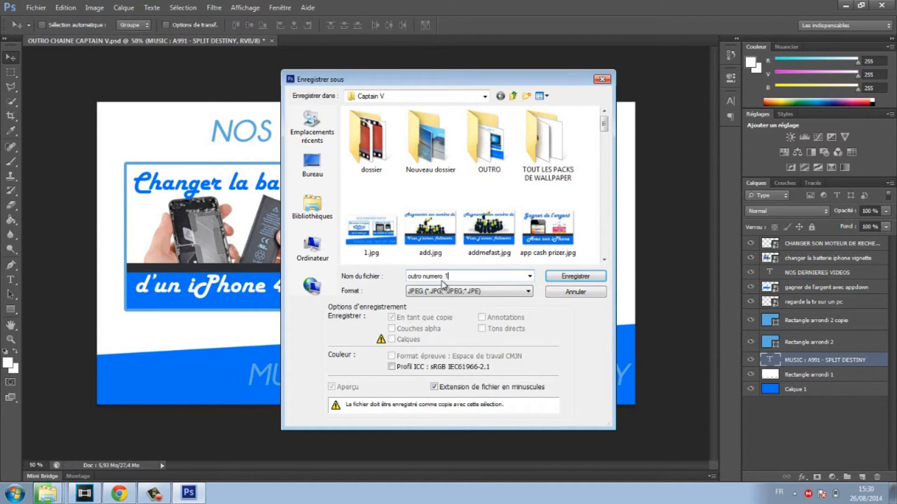
type("mero 1")
left_click(312, 166)
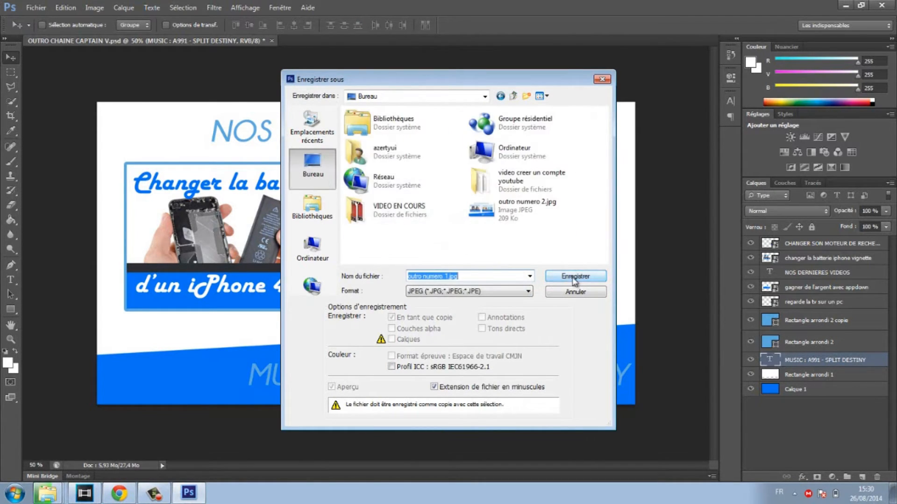
left_click(576, 276)
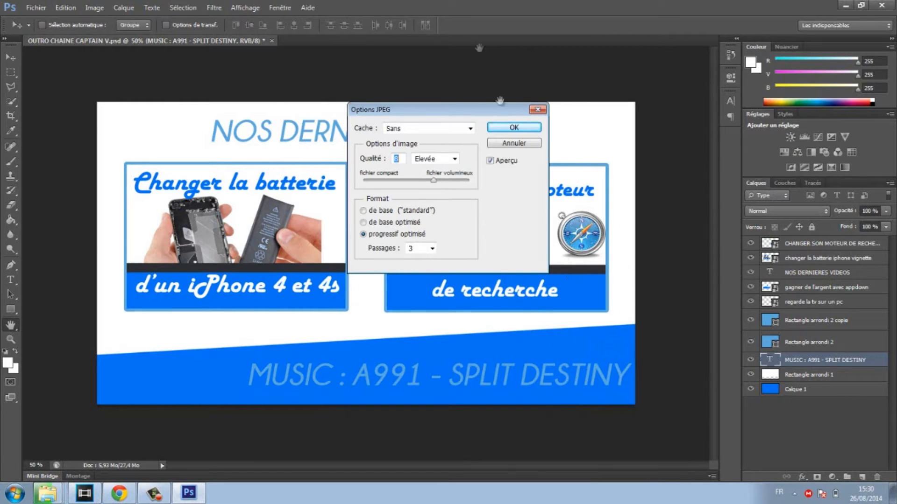
left_click(514, 126)
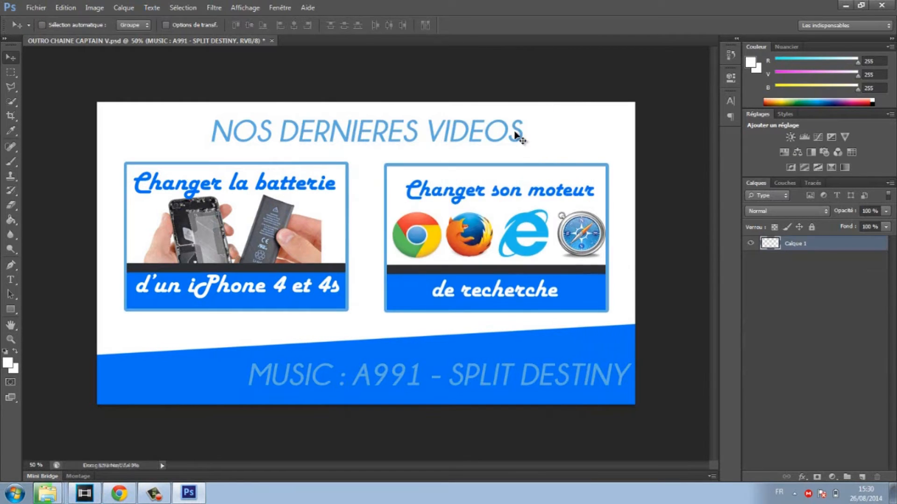
- Place the two outro JPEGs side by side on the desktop and check both in the photo viewer
left_click(845, 6)
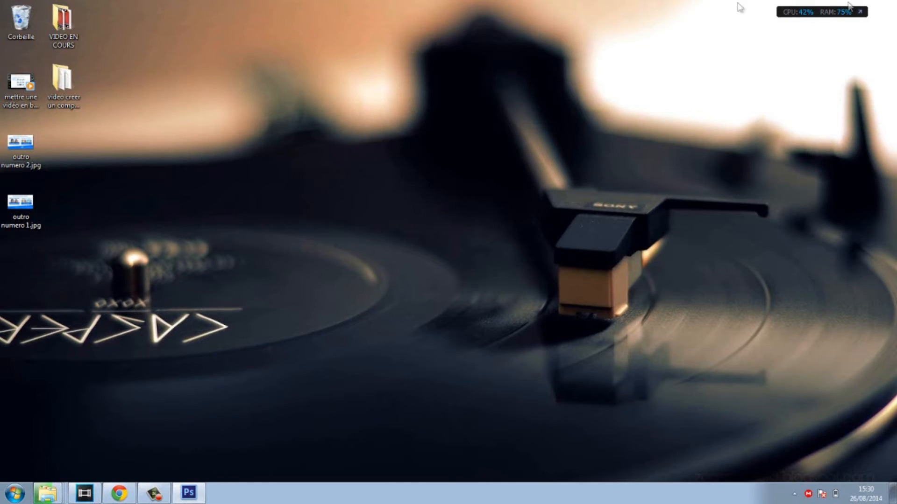
left_click_drag(21, 149, 319, 210)
left_click_drag(13, 220, 264, 223)
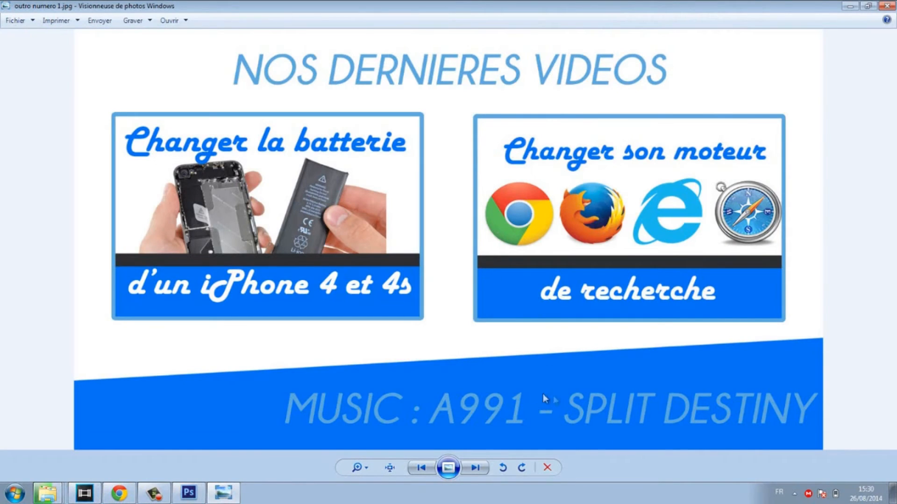
left_click(475, 468)
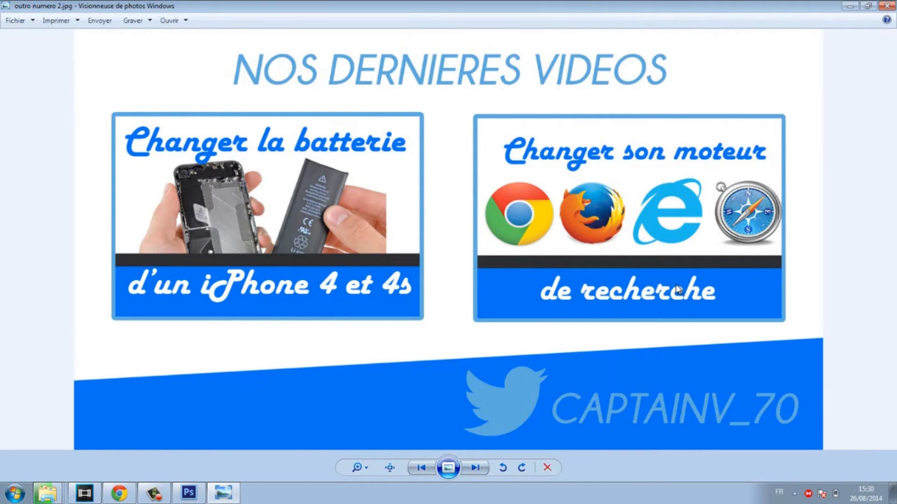
left_click(889, 6)
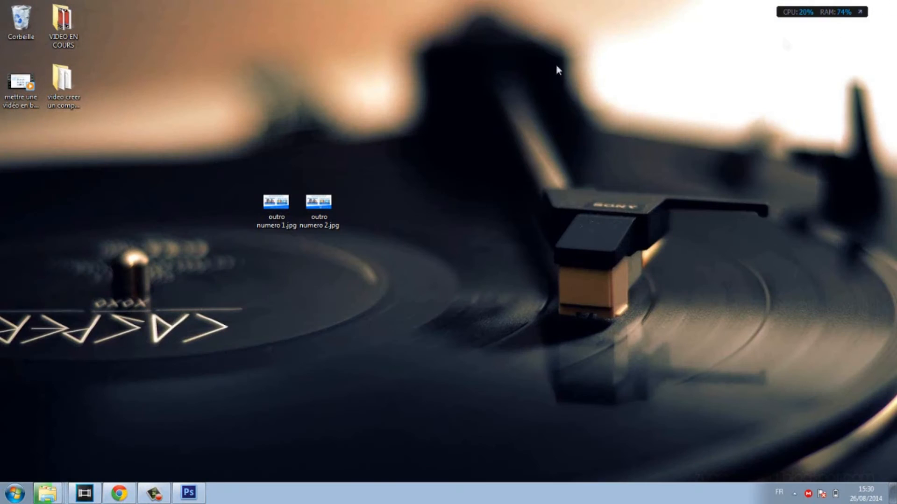
- Add "outro numero 1.jpg" from the desktop to the Vegas Pro video track, directly after the end of the main clip
left_click_drag(224, 170, 422, 280)
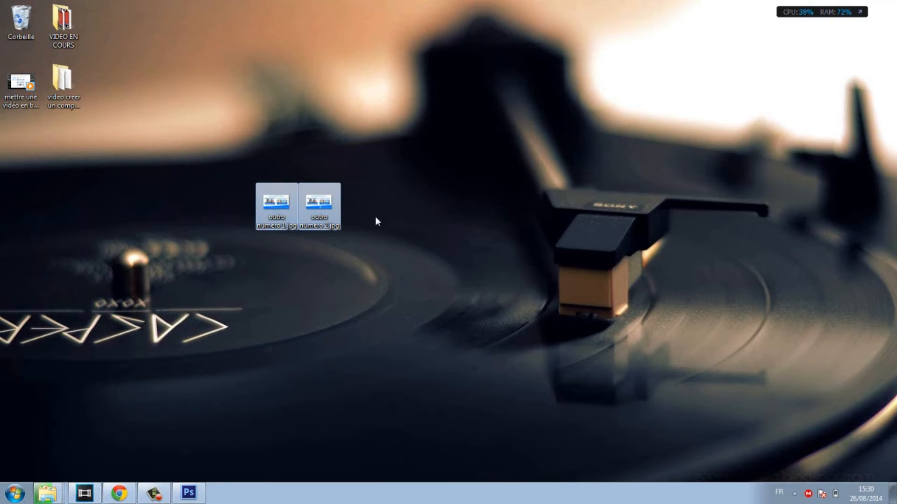
left_click(277, 213)
left_click_drag(271, 215, 874, 311)
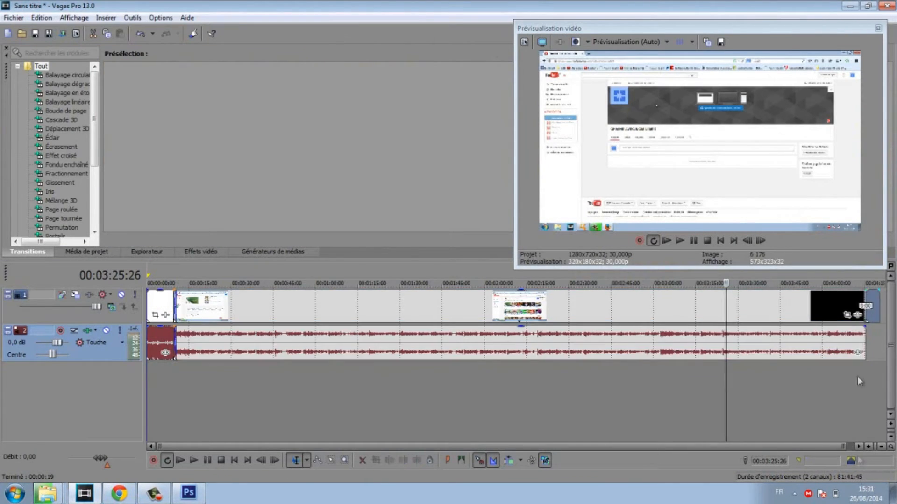
left_click(868, 447)
left_click(868, 447)
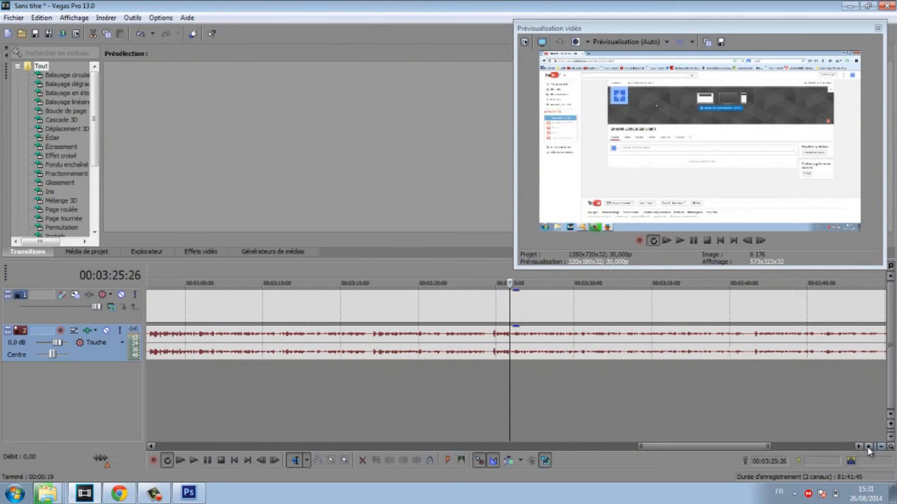
left_click(786, 447)
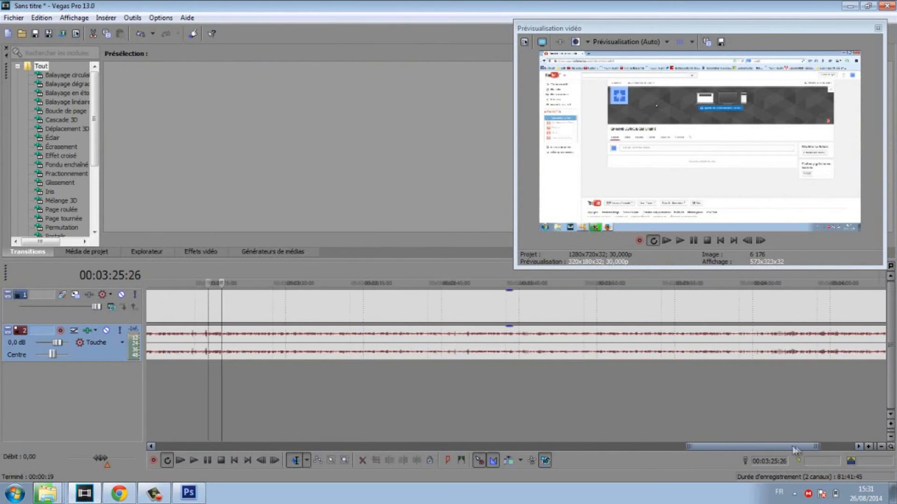
left_click(742, 304)
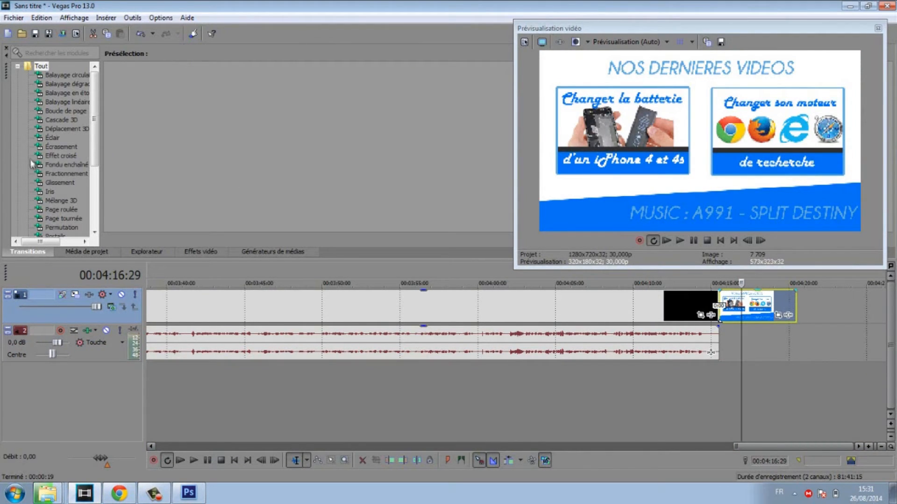
- Apply the default "Effet croisé" transition at the junction between the main clip and the outro image, keeping its settings
left_click(52, 164)
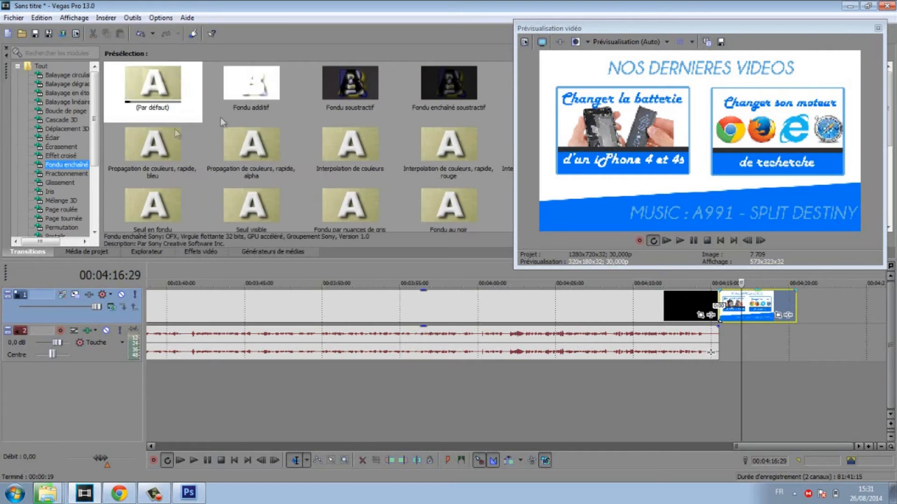
left_click(64, 155)
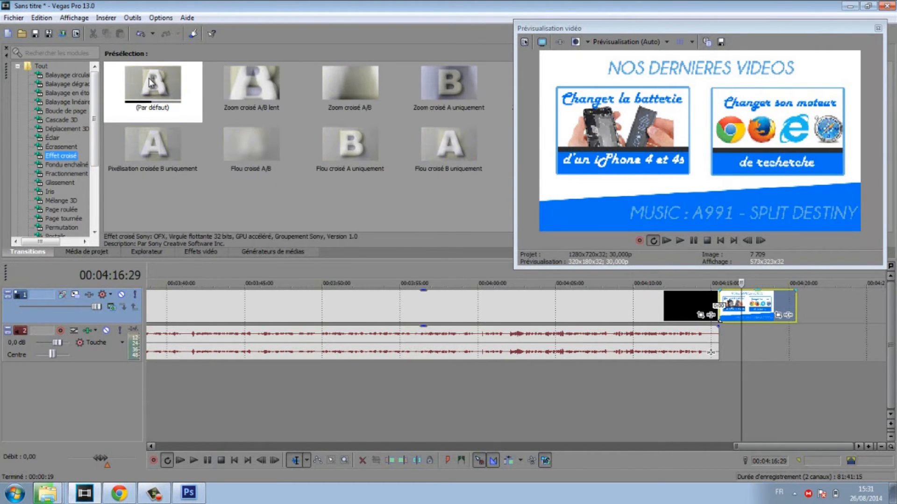
left_click_drag(149, 82, 513, 196)
left_click_drag(717, 294, 718, 303)
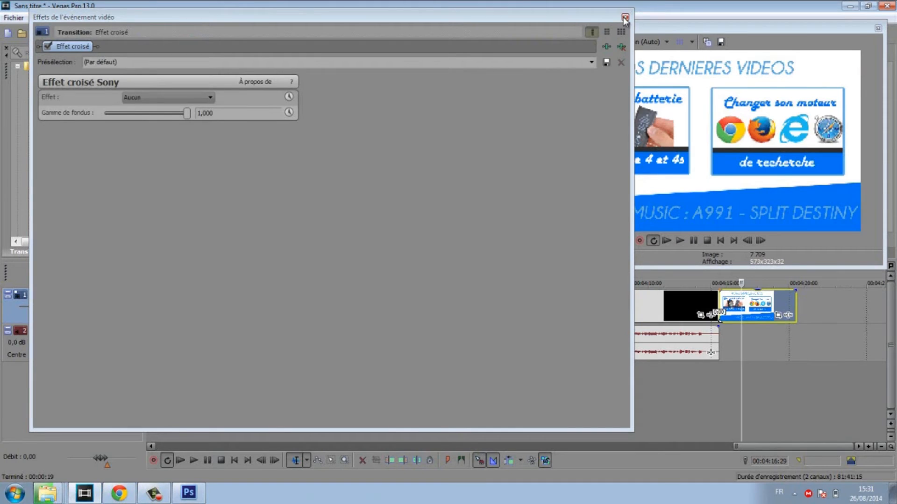
left_click(625, 19)
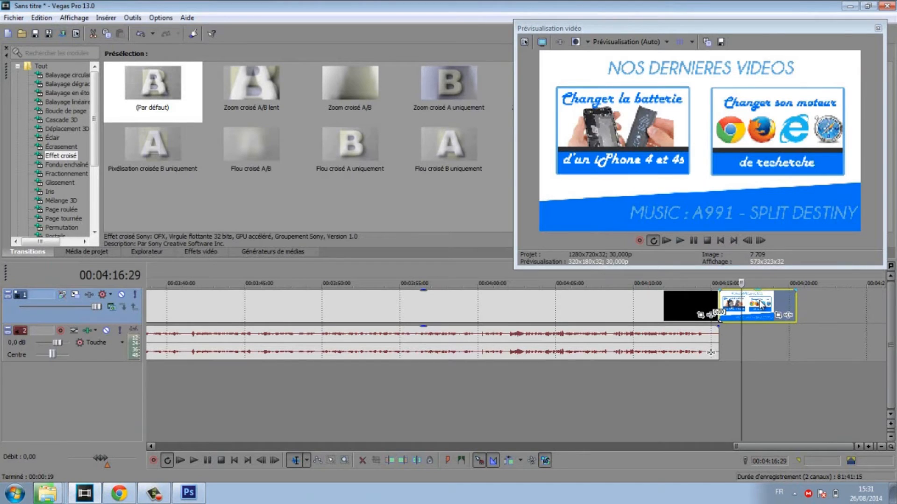
- Overlap the outro image slightly with the main clip's end, then preview the transition with the audio track muted
left_click_drag(760, 304, 754, 305)
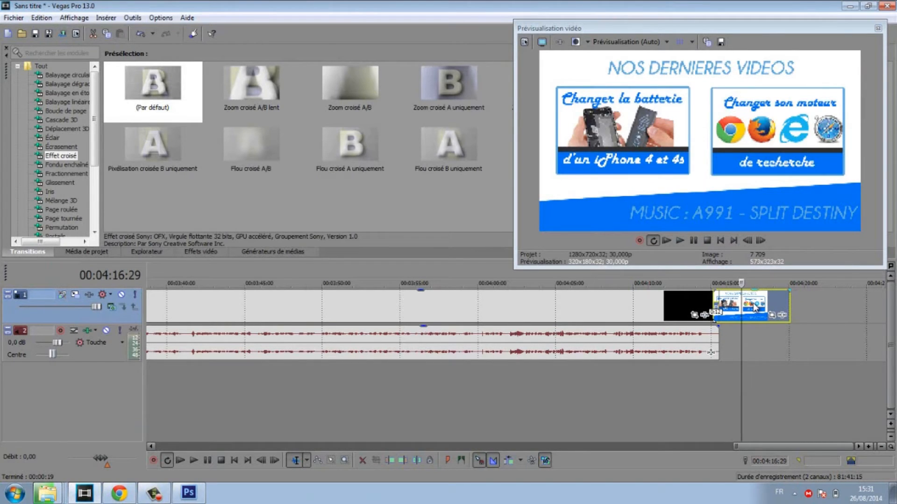
left_click(700, 337)
left_click(701, 337)
key("z")
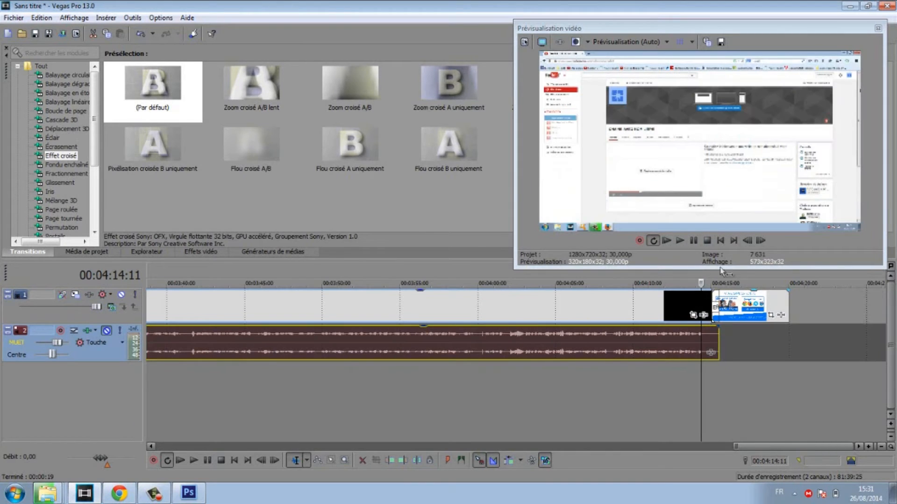
left_click(680, 241)
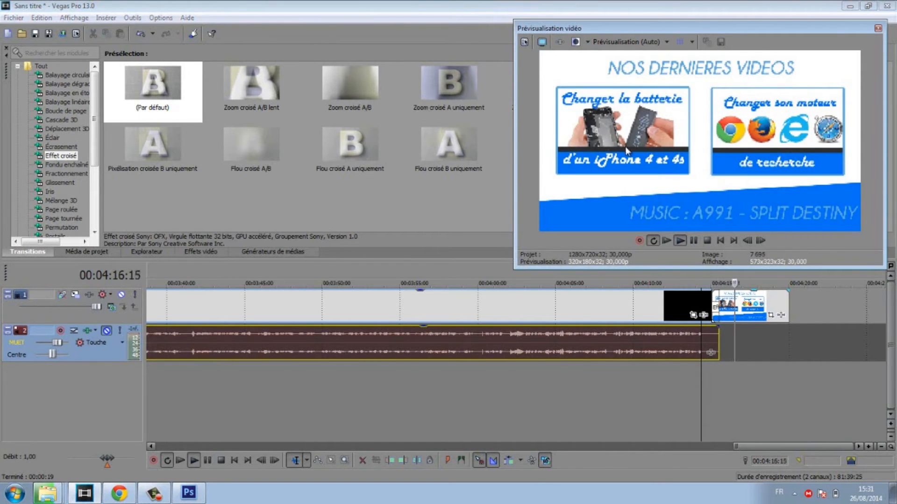
left_click(690, 240)
- Add "outro numero 2.jpg" so it slightly overlaps the end of the first outro image, and preview the crossfade
left_click(891, 493)
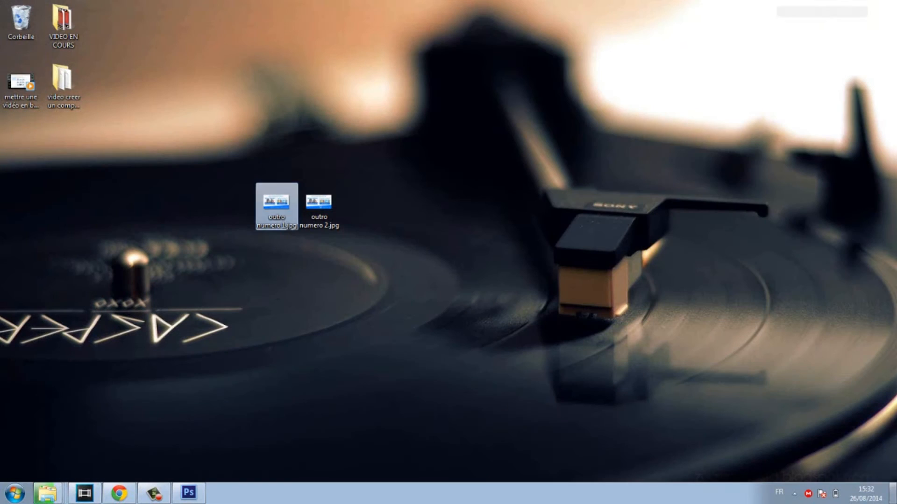
left_click(318, 204)
left_click_drag(318, 205, 787, 309)
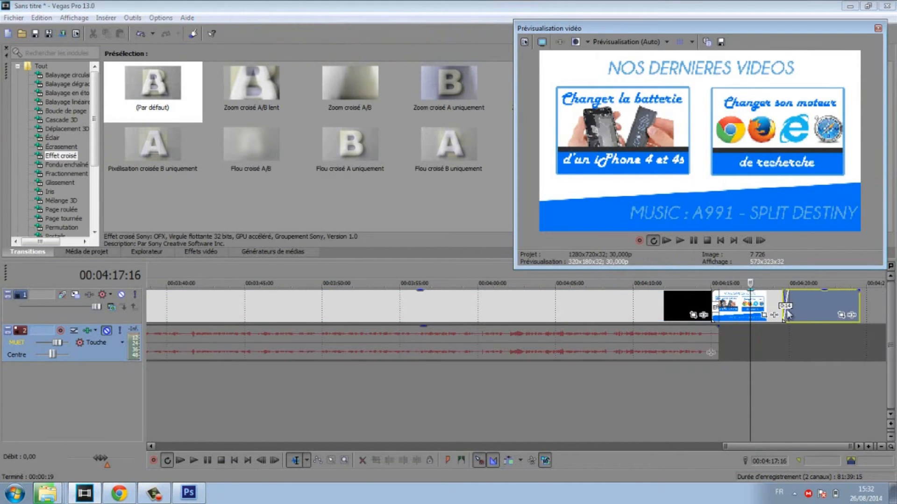
left_click(787, 310)
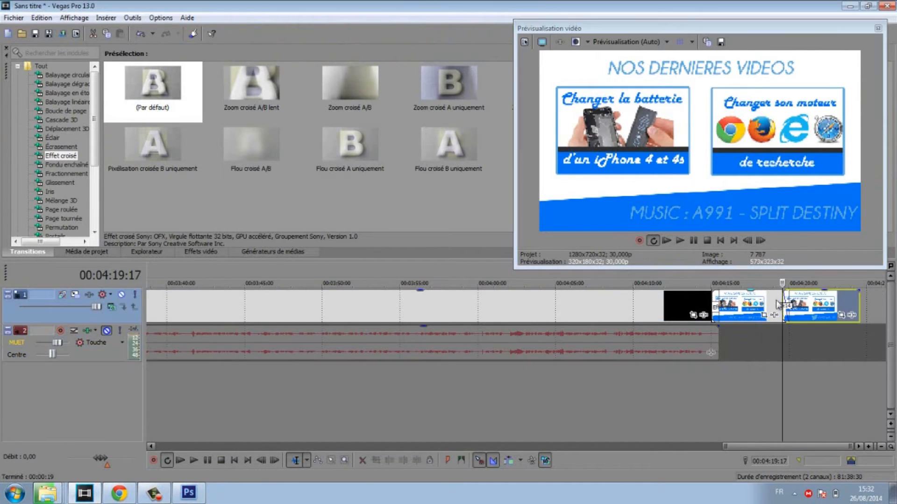
left_click(680, 241)
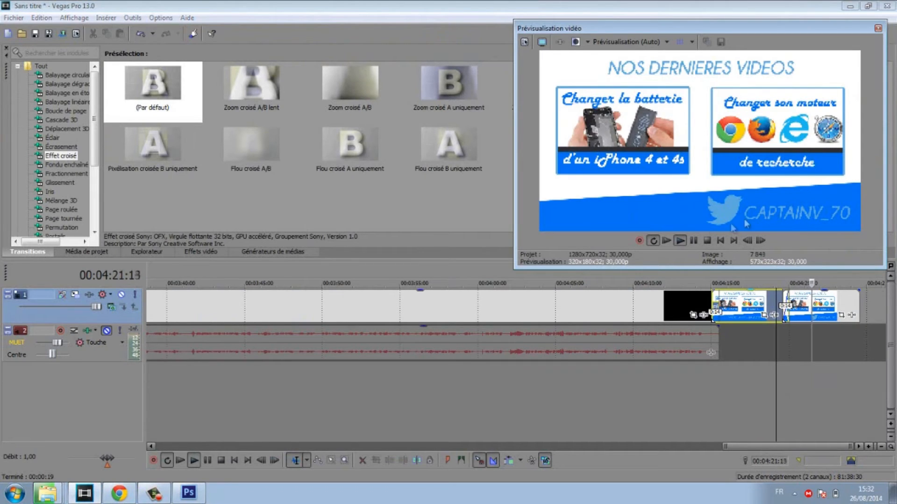
left_click(695, 240)
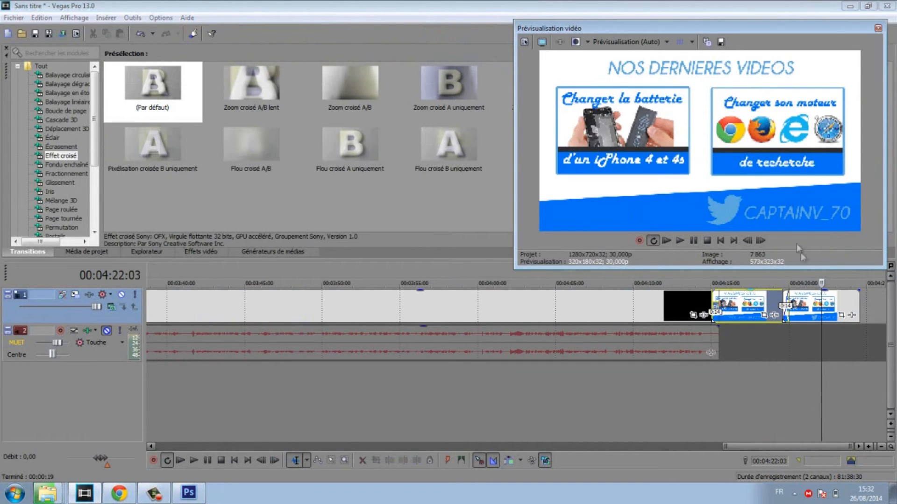
- Add a fade-out of about 22 frames to the end of the second outro image and preview it
left_click(857, 293)
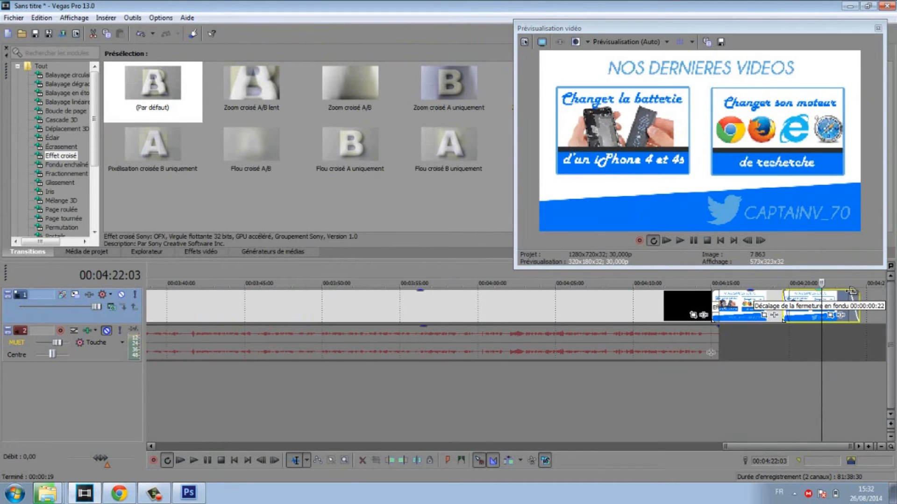
left_click(682, 241)
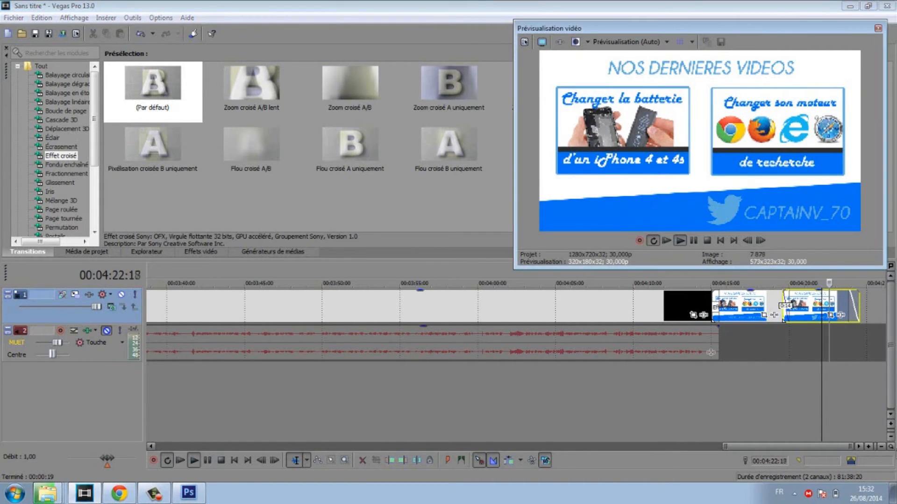
left_click(867, 448)
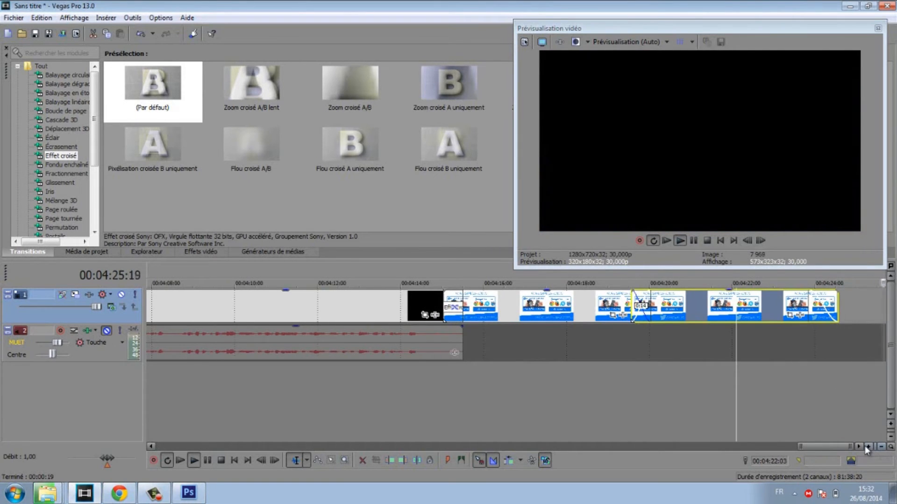
left_click(868, 448)
key("space")
- Extend the end of the second outro image on the timeline to about 00:04:36
left_click_drag(802, 301, 872, 301)
left_click(881, 447)
left_click(881, 447)
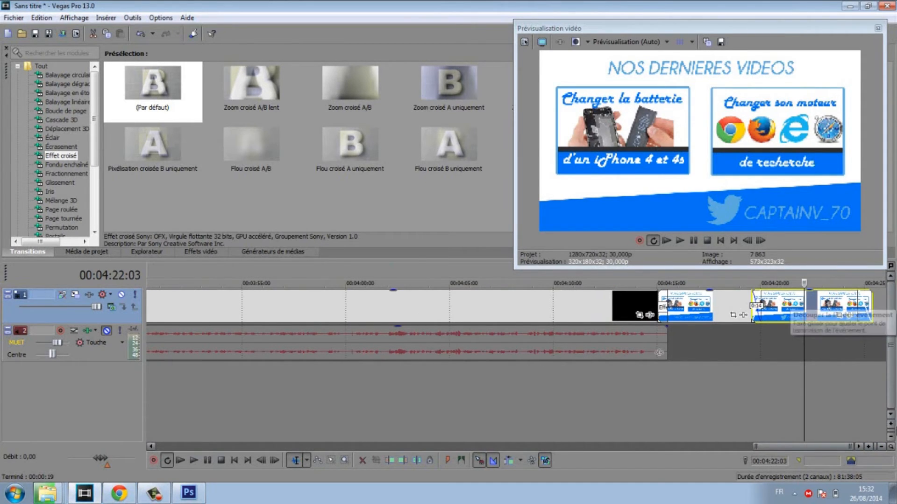
left_click(868, 447)
left_click(869, 447)
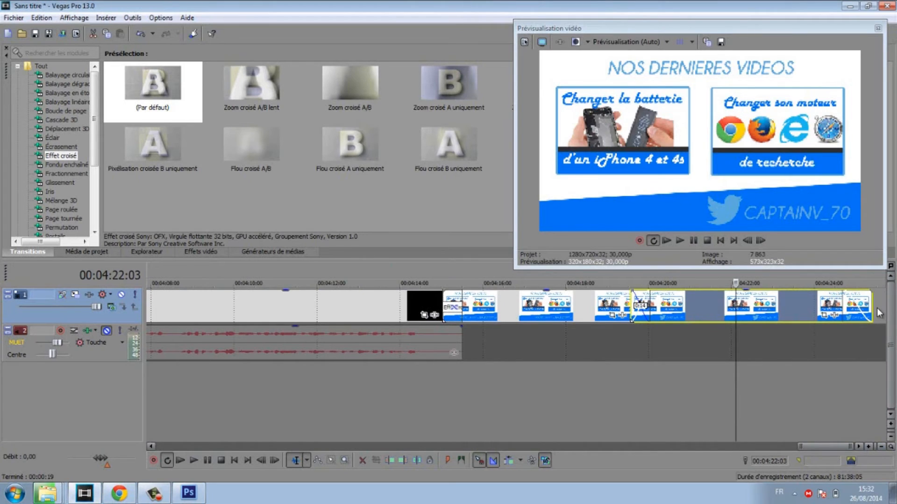
left_click_drag(870, 308, 879, 308)
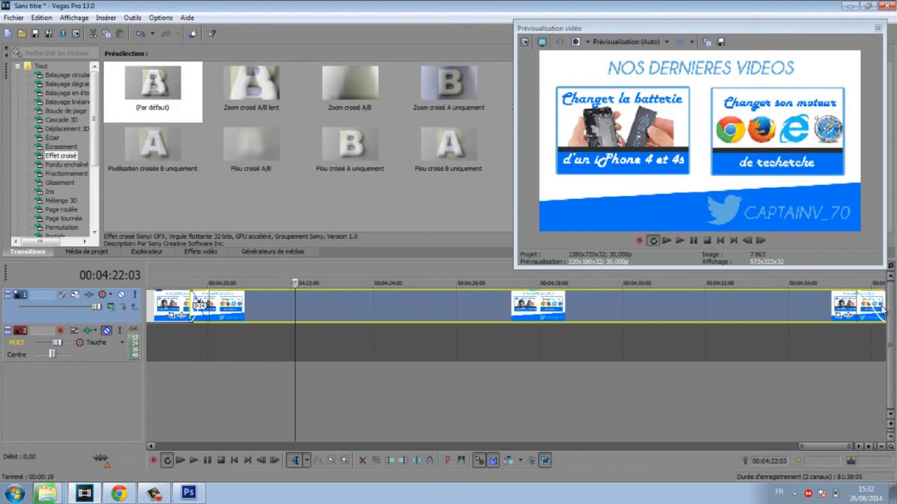
left_click(880, 447)
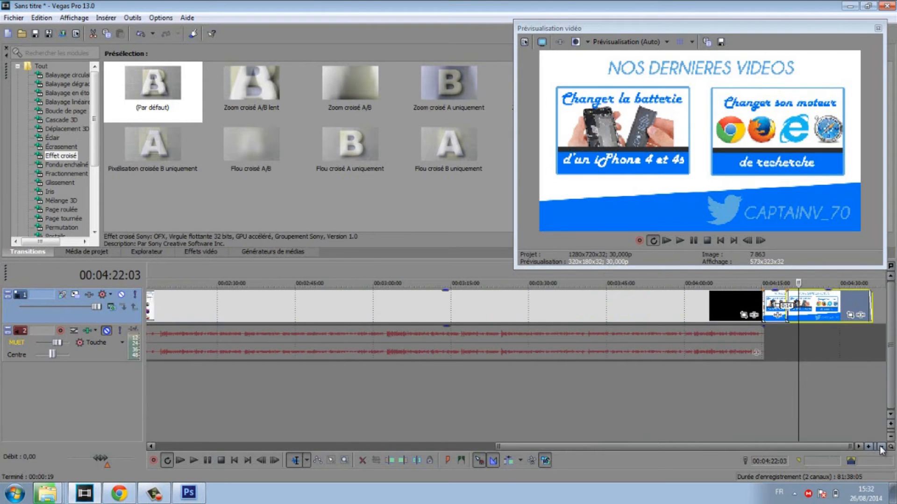
- Add the "A991 Project - Split Destiny [OFFICIAL].mp3" music to the audio track, starting where the main clip's audio ends
right_click(46, 493)
left_click(28, 422)
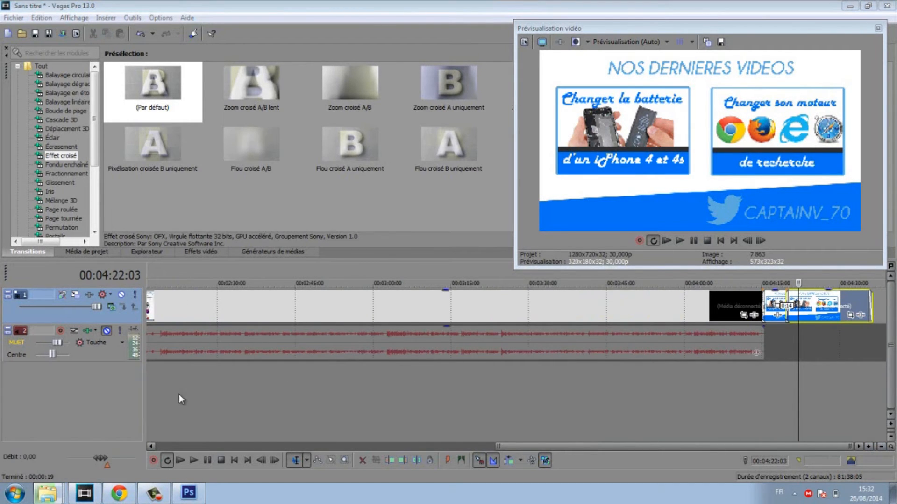
left_click_drag(246, 403, 764, 343)
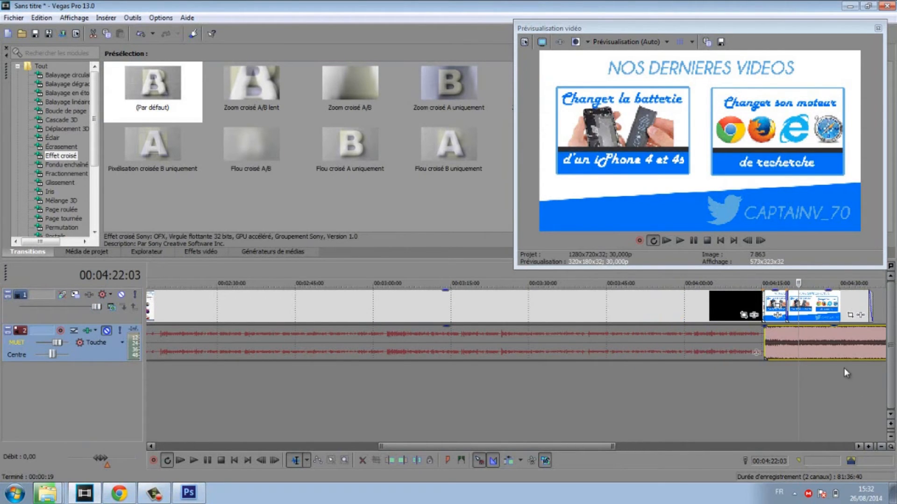
left_click(869, 447)
left_click(869, 447)
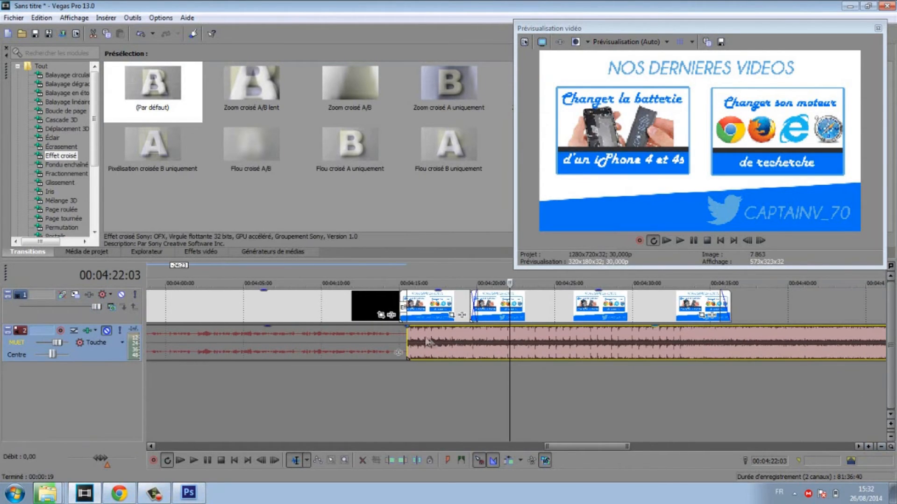
left_click(408, 341)
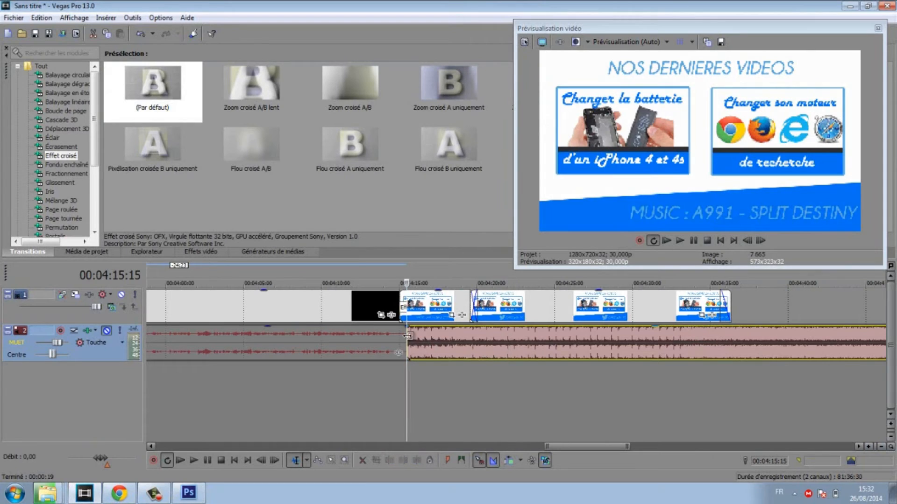
- Split the outro music at the end of the second outro image and delete the excess part
left_click(733, 332)
key("s")
left_click(753, 345)
key("Delete")
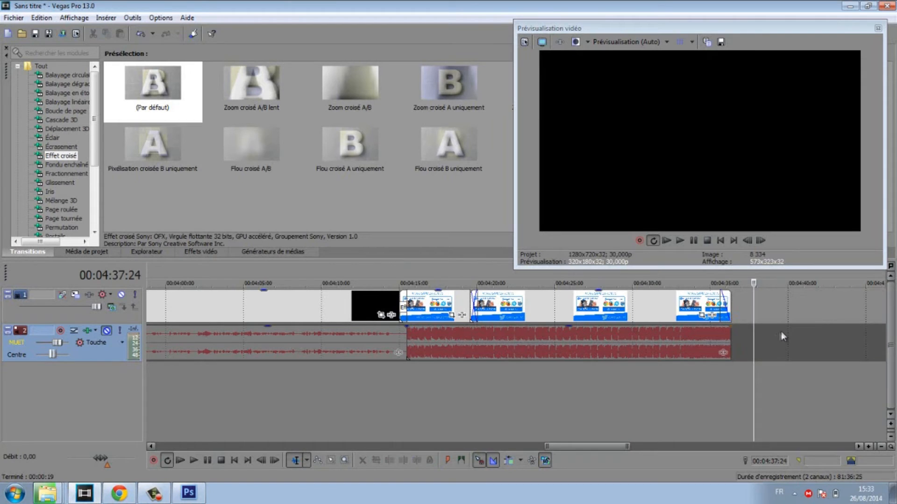
- Add a fade-out of about 2.5 seconds to the end of the outro music and show the whole project on the timeline
left_click_drag(731, 327, 696, 328)
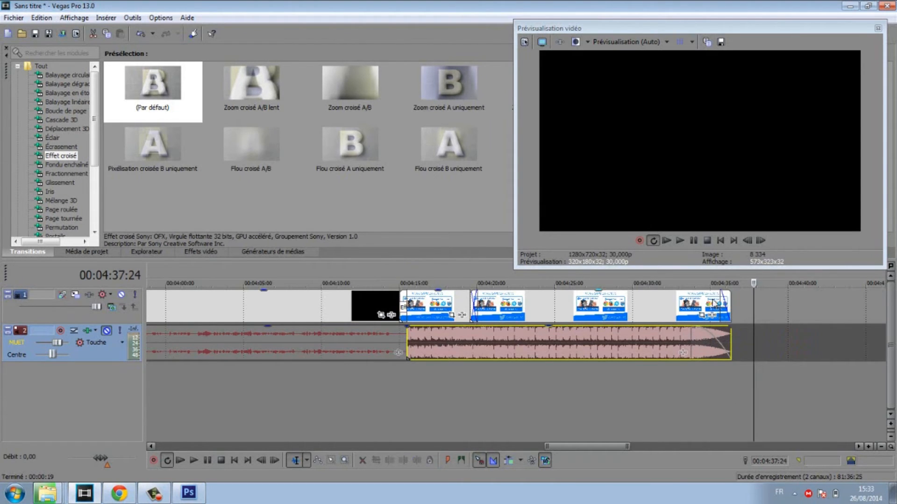
left_click(699, 303)
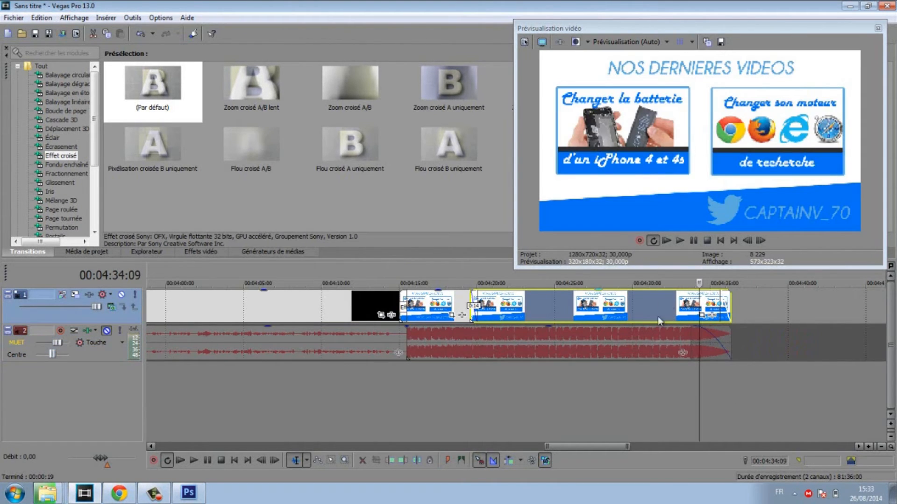
left_click(881, 447)
left_click(880, 448)
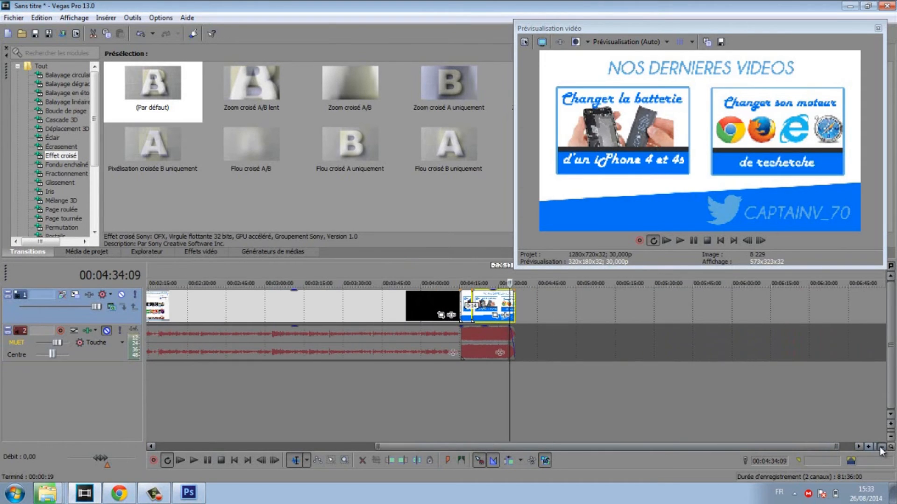
left_click(880, 447)
left_click(880, 447)
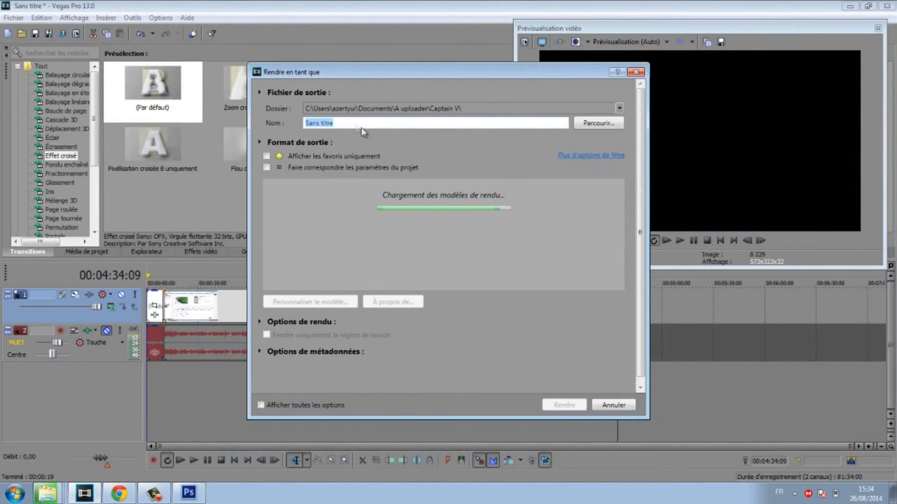
- Name the render "nom de video", review the Windows Media Video V11 templates and output folder, and leave without rendering
type("nom de video")
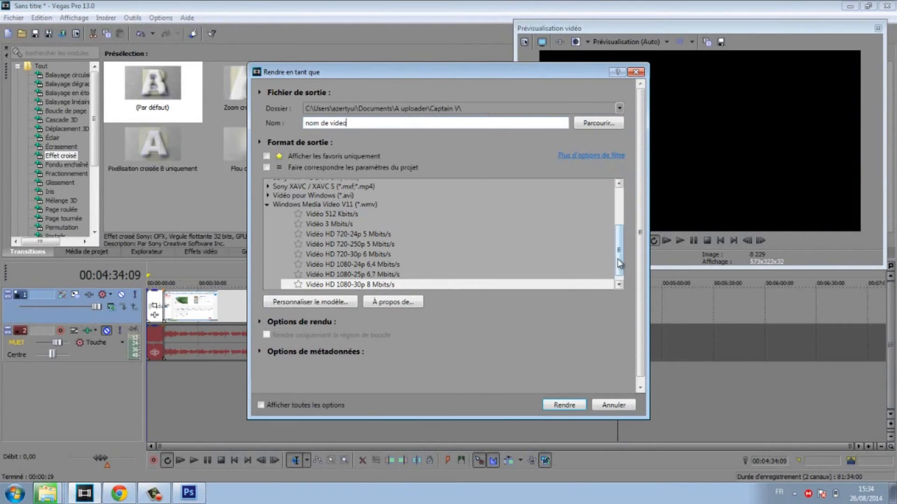
scroll(343, 288, "down", 1)
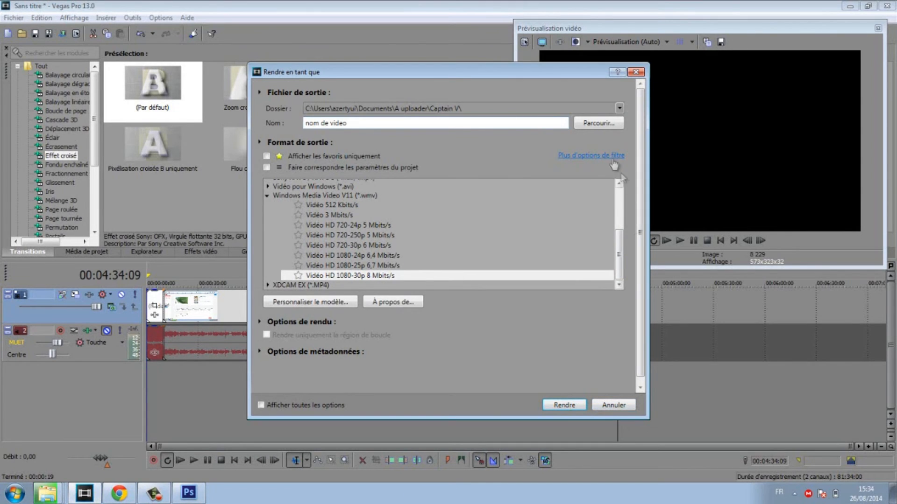
left_click(595, 122)
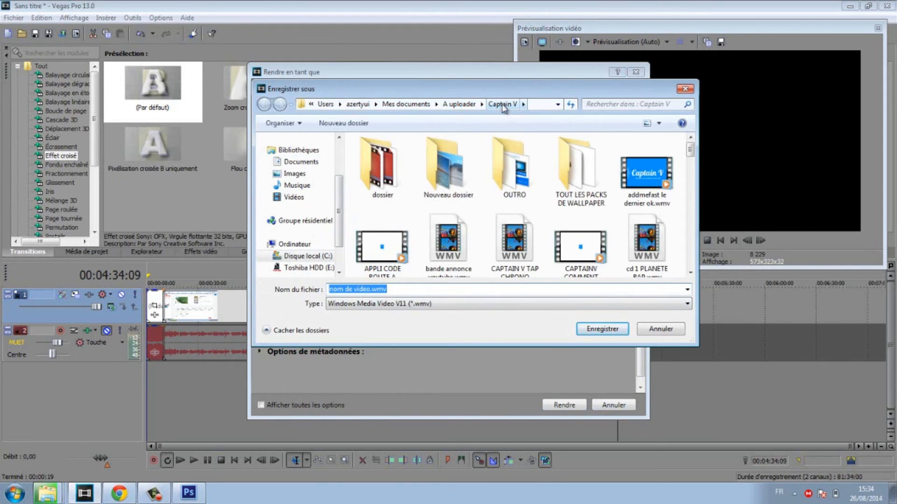
left_click(685, 90)
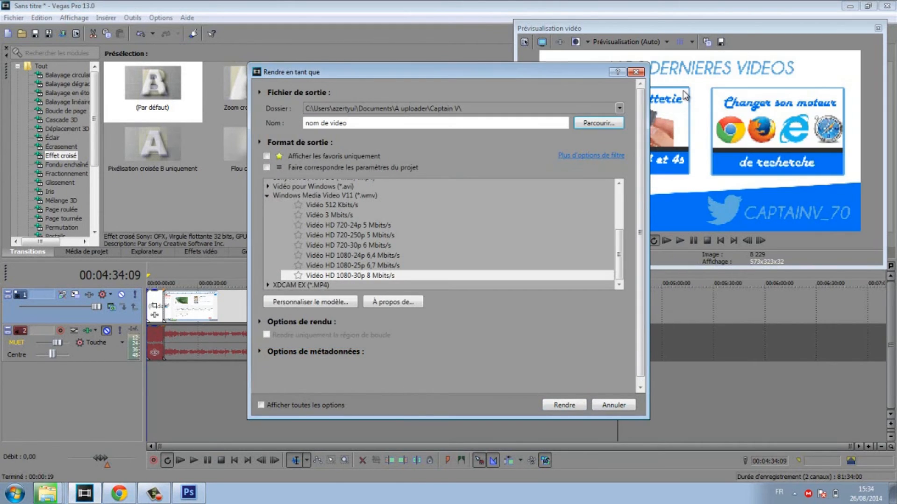
left_click(635, 71)
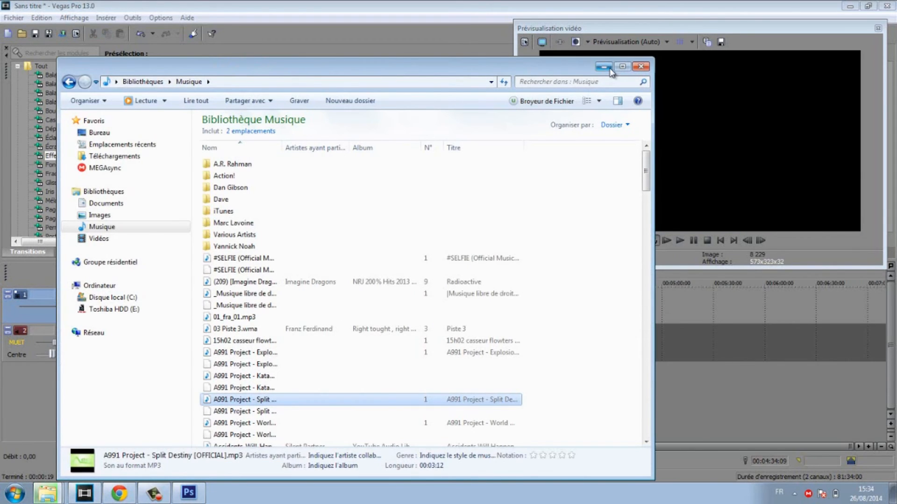
- Close the music folder, switch to Photoshop and open "CAPTAIN V vignettes 2.psd" from the Captain V folder inside Documents > A uploader
left_click(641, 68)
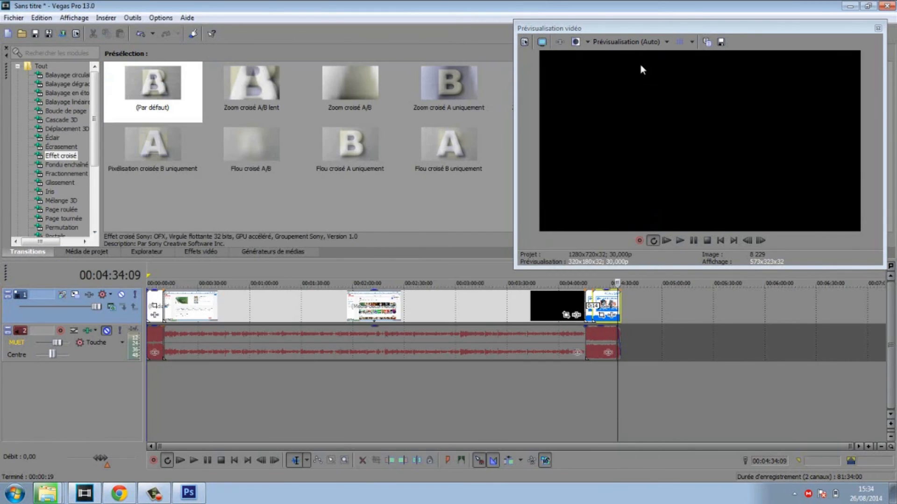
left_click(189, 493)
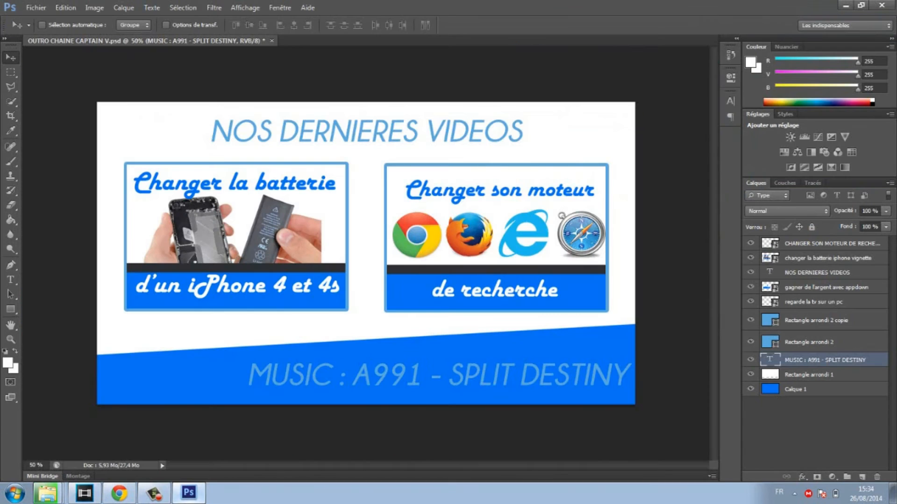
left_click(37, 8)
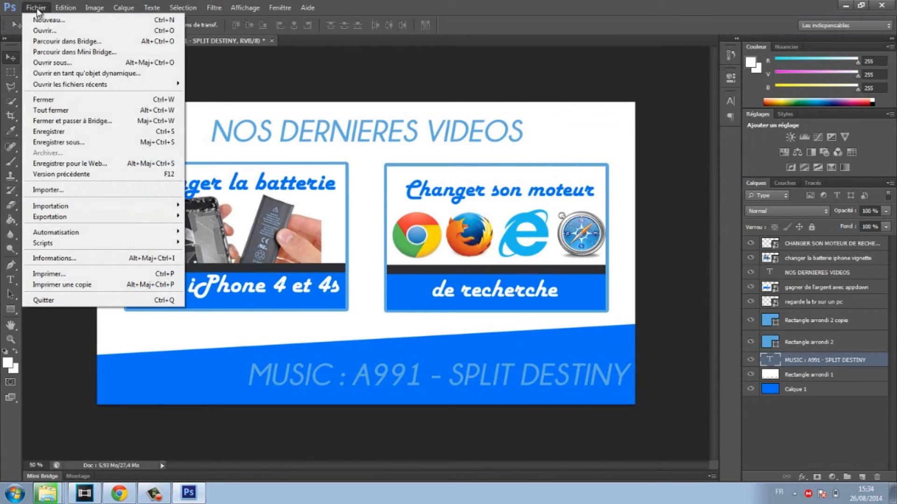
left_click(46, 31)
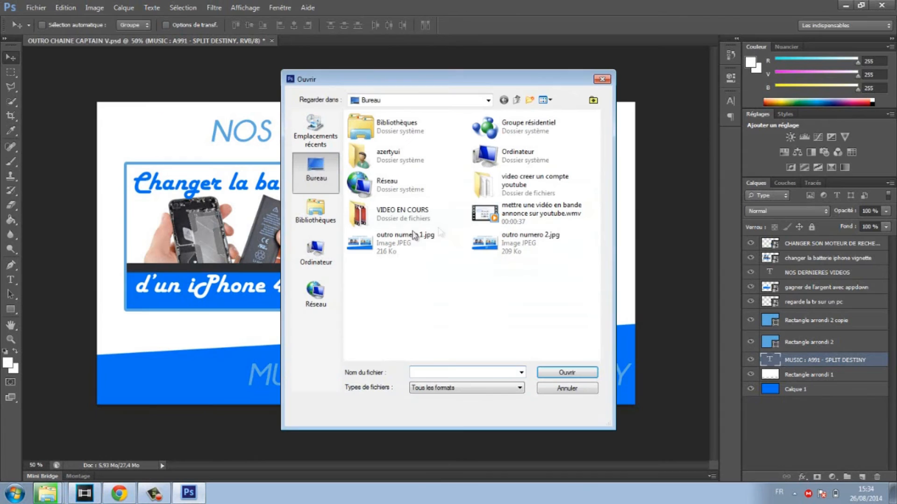
double_click(396, 127)
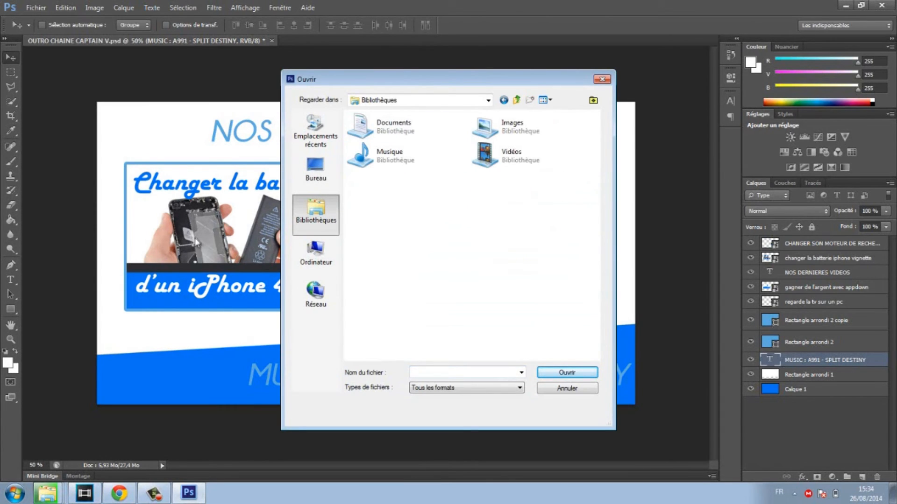
double_click(380, 133)
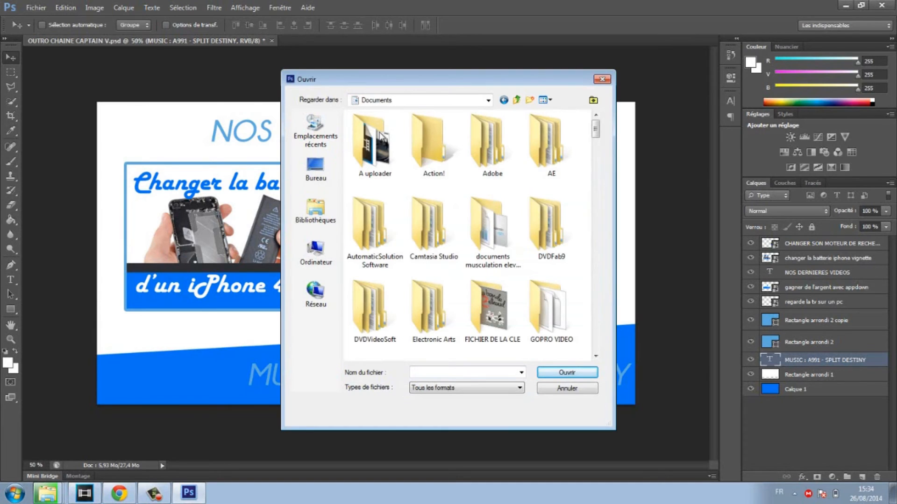
double_click(394, 164)
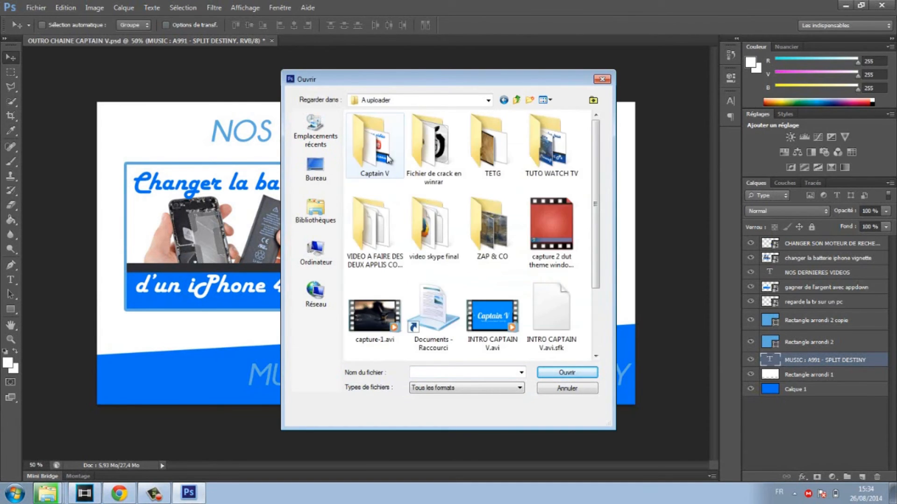
double_click(390, 156)
left_click_drag(596, 135, 598, 147)
left_click(439, 252)
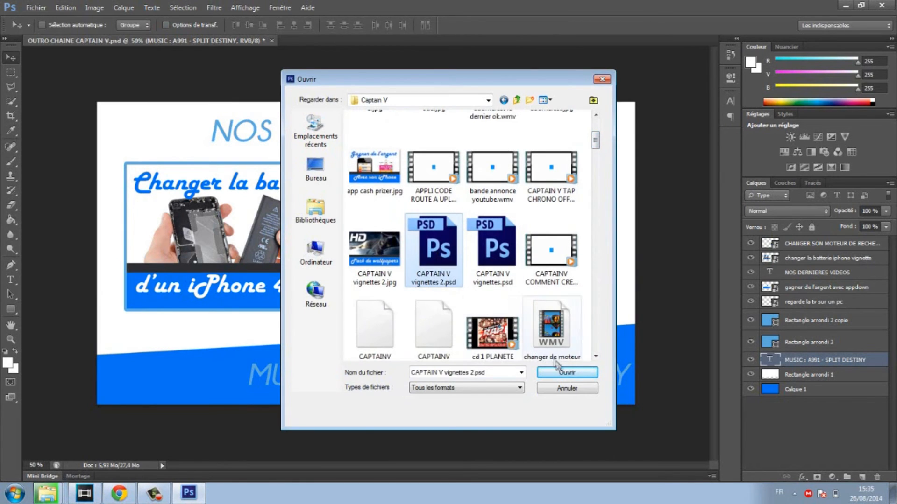
left_click(567, 372)
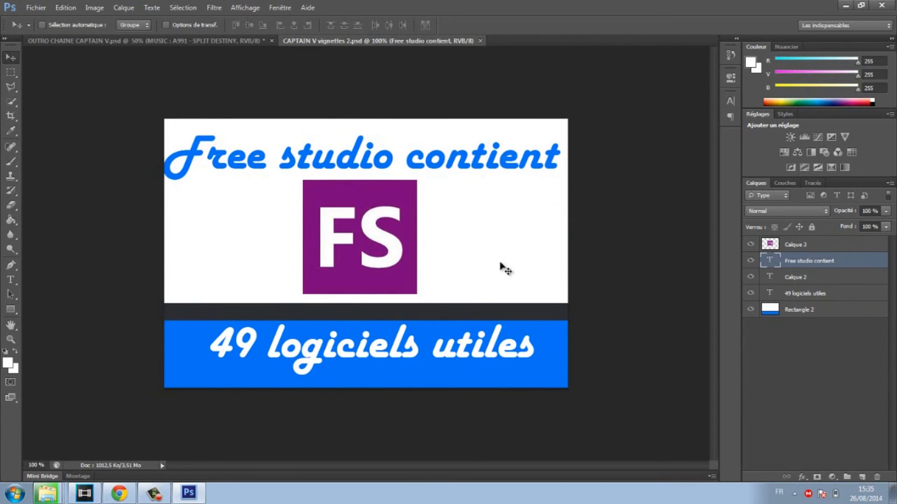
- Replace the thumbnail's blue title "Free studio contient" with "Créer un chaine" and centre it horizontally above the logo
left_click(799, 246)
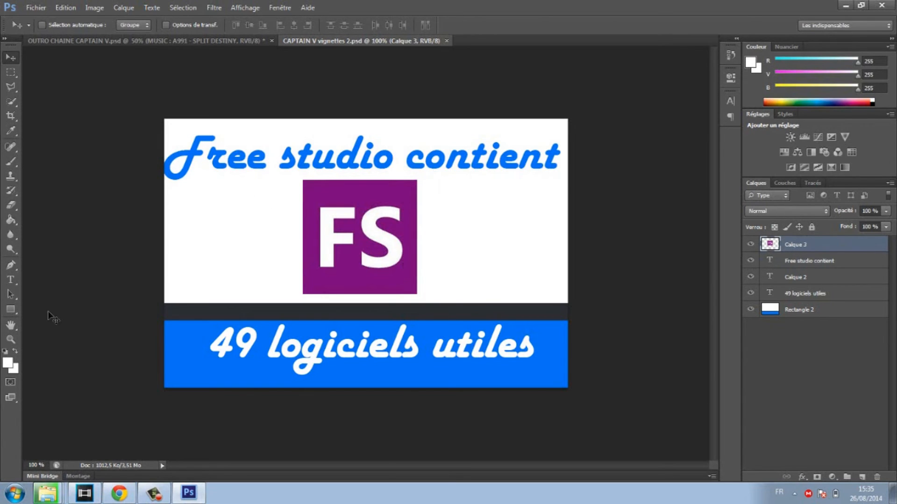
left_click(11, 279)
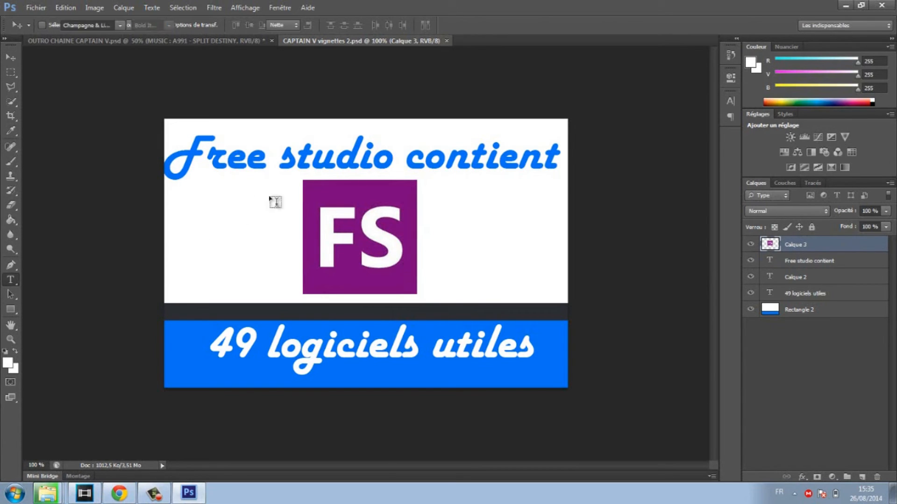
left_click(335, 154)
key("ctrl+a")
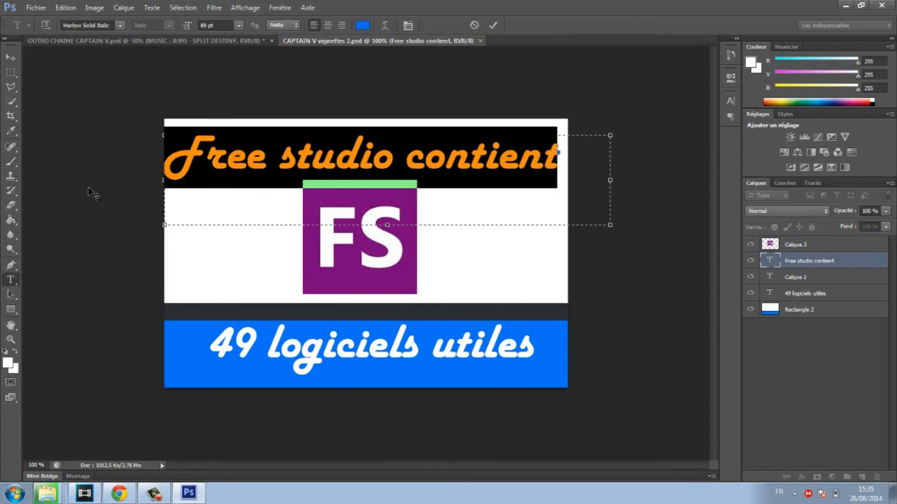
type("Créer un chaie")
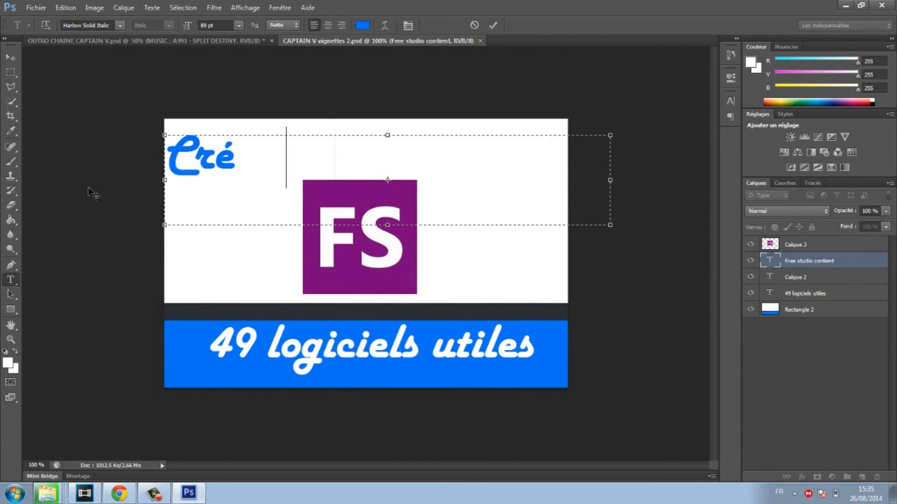
key("Left")
key("Left")
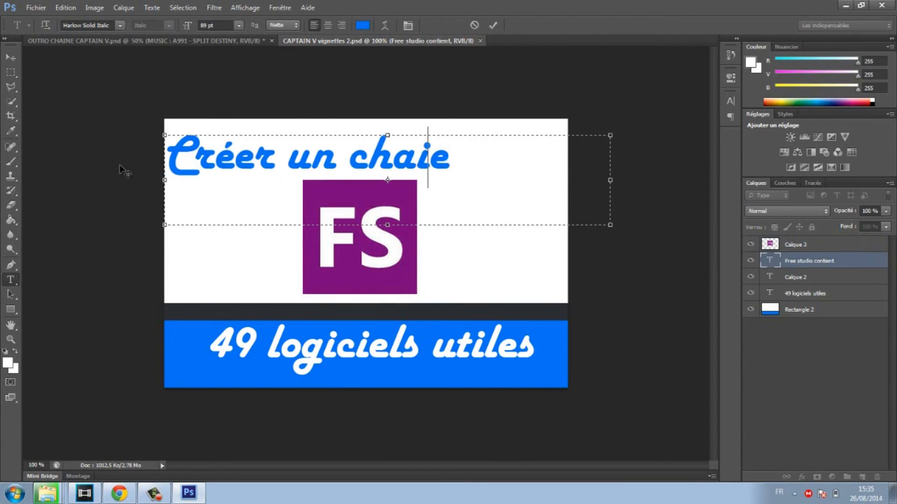
type("n")
key("End")
left_click(10, 57)
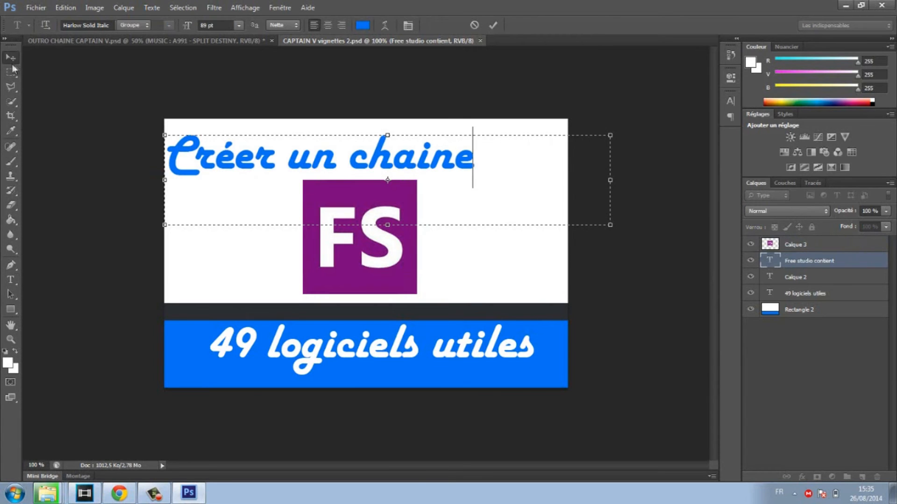
left_click_drag(334, 171, 383, 171)
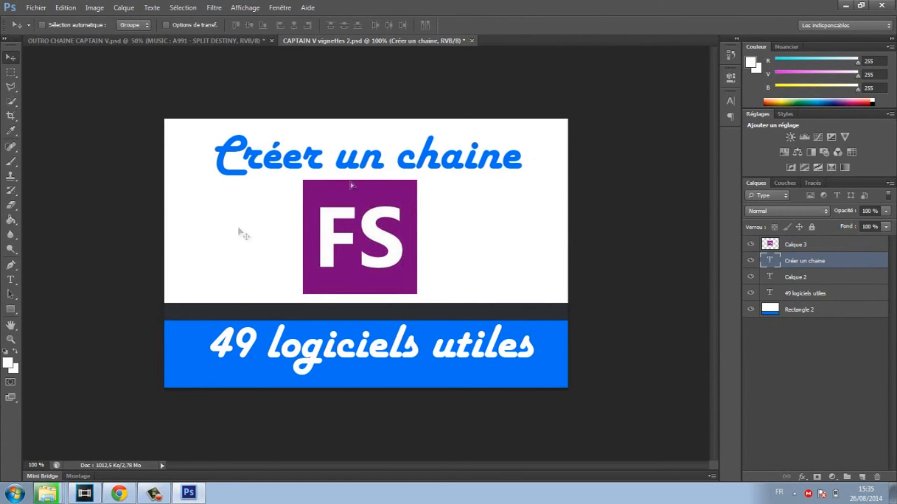
- Replace the white text in the thumbnail's blue band with "Youtube en 2014"
left_click(11, 280)
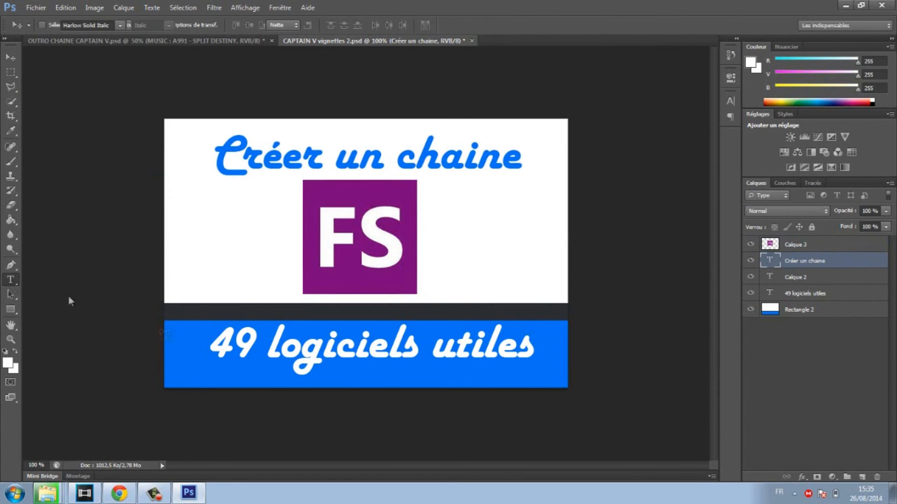
left_click(267, 354)
key("ctrl+a")
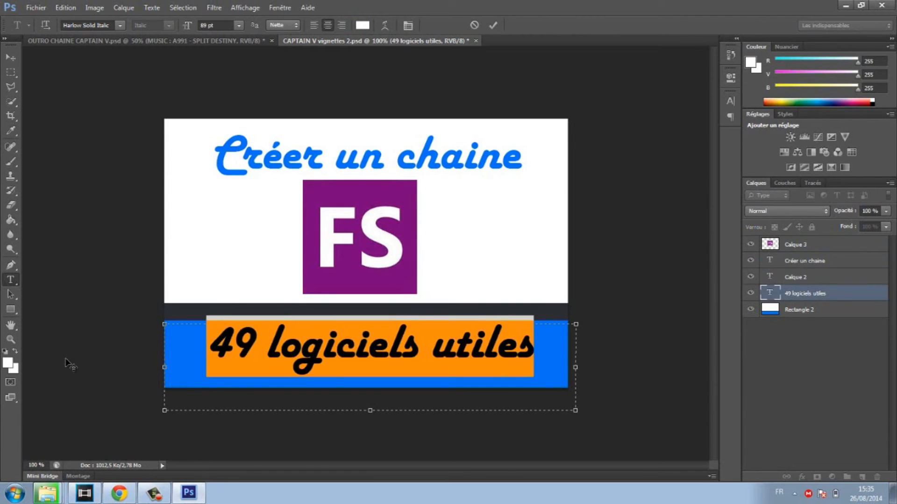
type("Youtube")
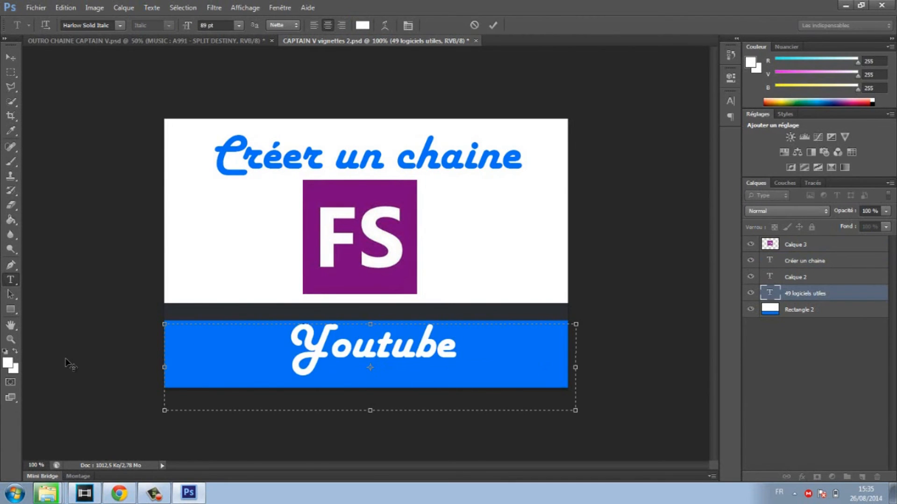
type(" en 20")
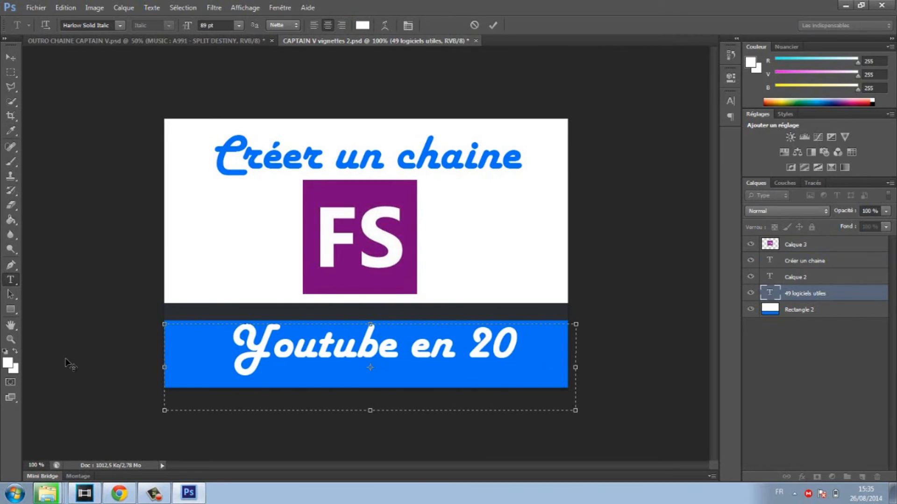
type("14")
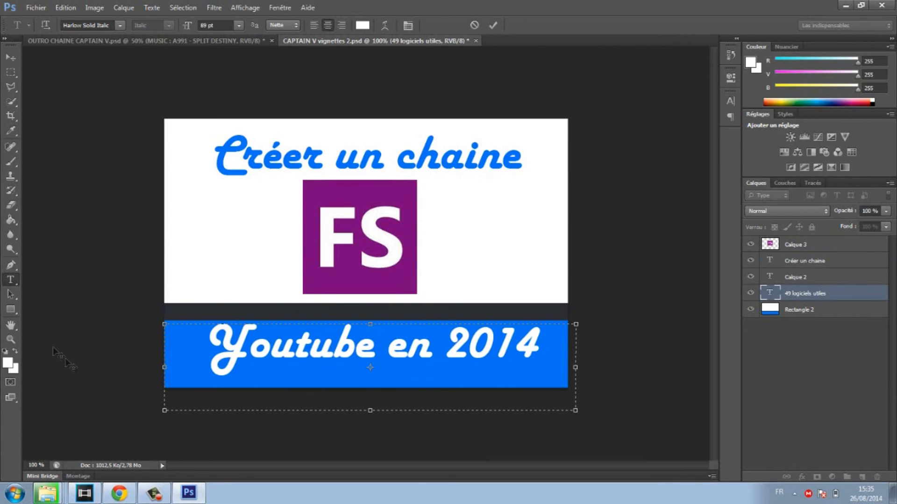
- Finish editing the text and delete the purple FS logo layer, "Calque 3", from the thumbnail
left_click(10, 57)
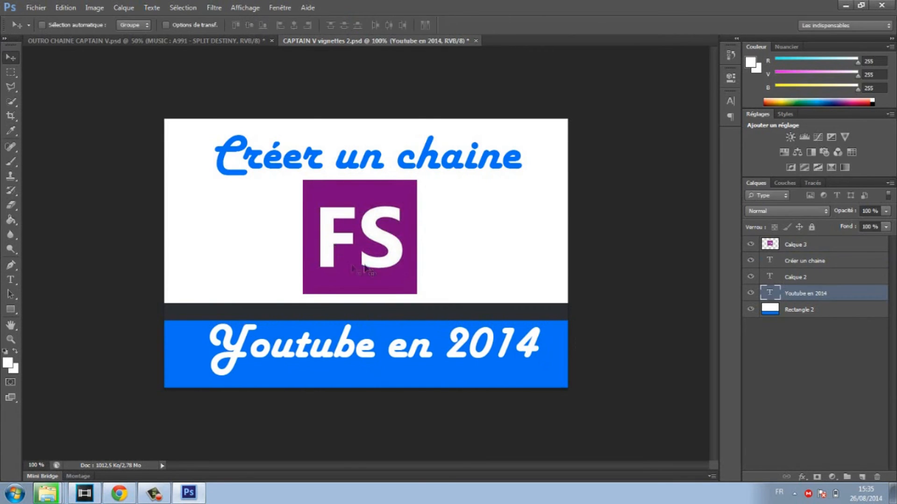
left_click_drag(811, 248, 878, 477)
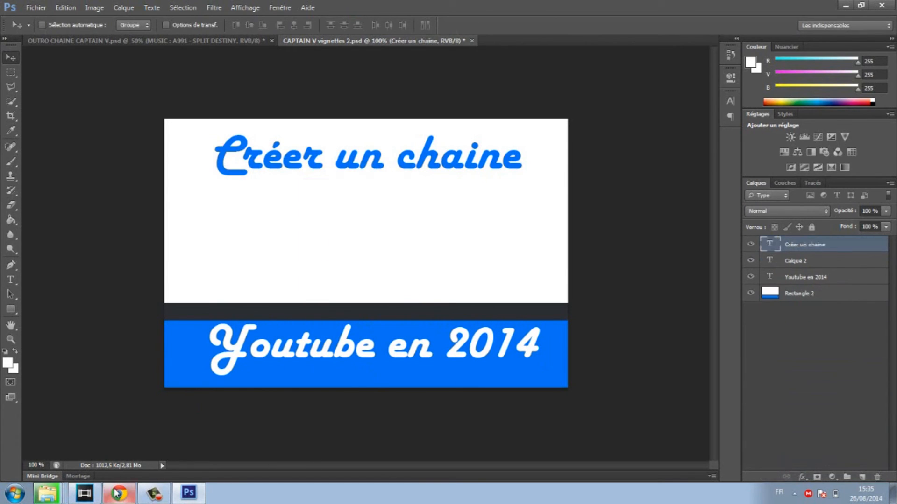
- Switch to Firefox, search Google for "google image" and open the Google Images site
mouse_move(154, 500)
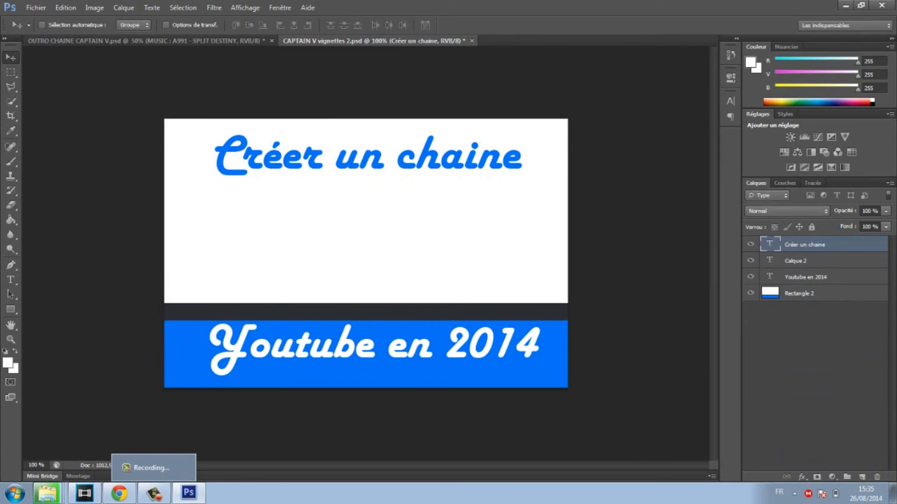
key("super")
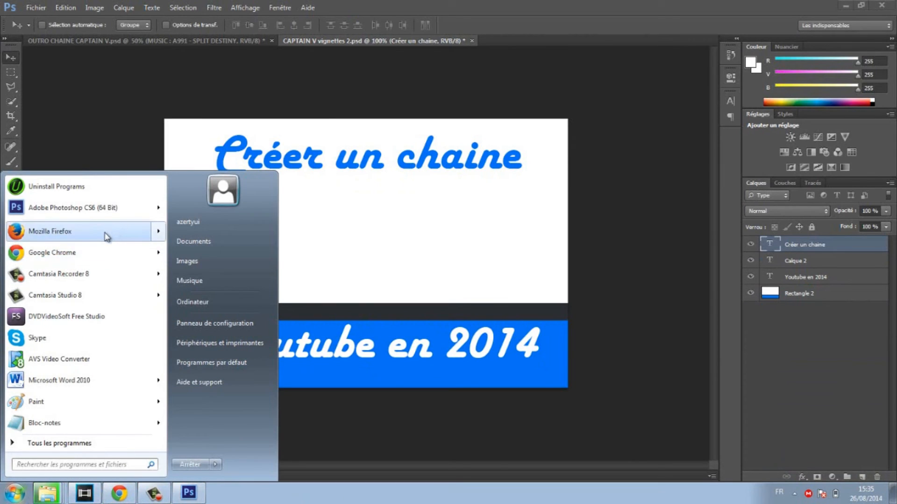
key("super")
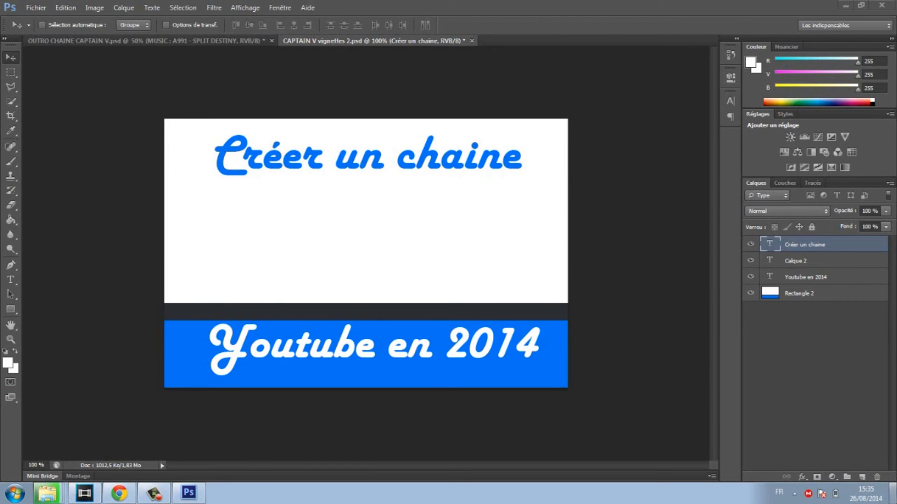
left_click(893, 494)
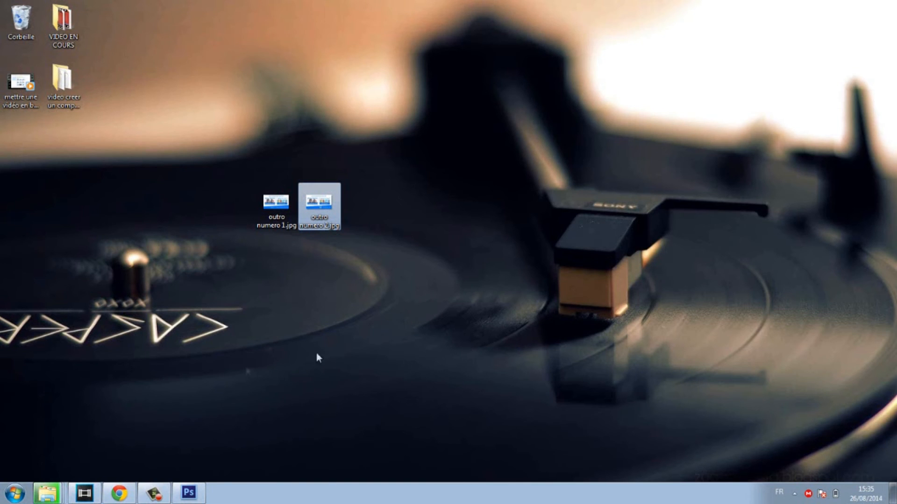
left_click(157, 397)
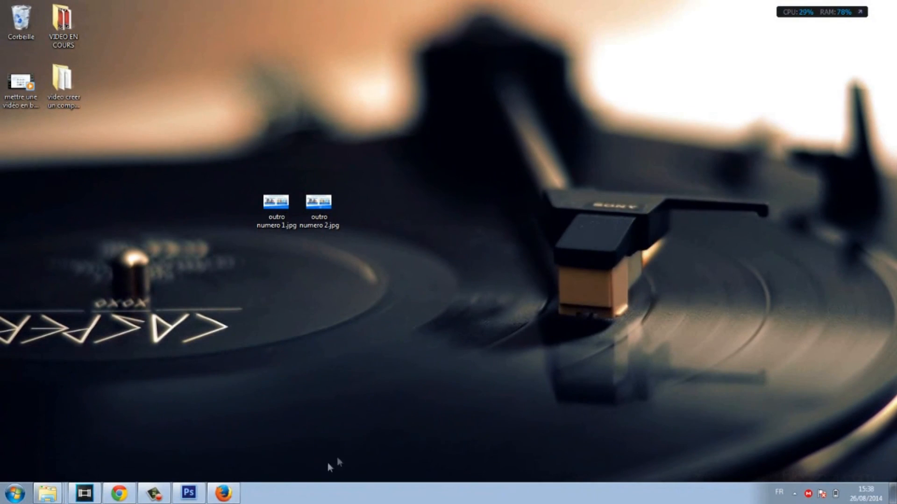
left_click(223, 493)
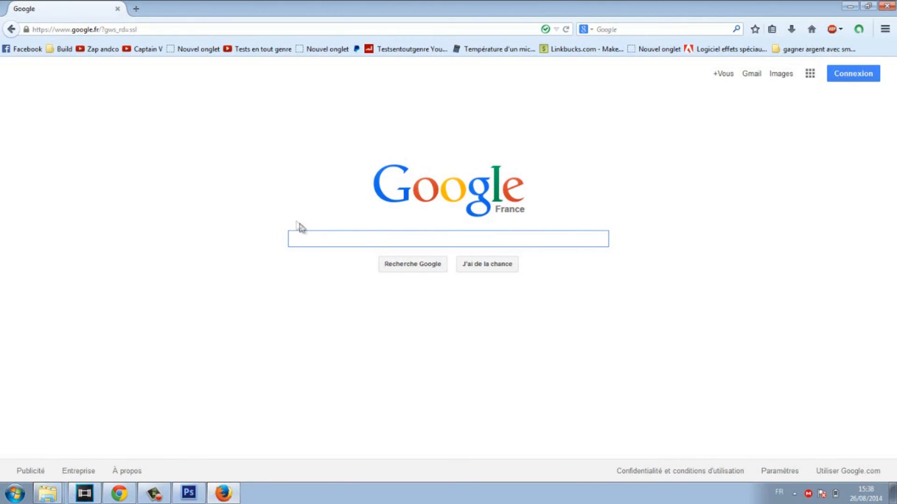
type("google")
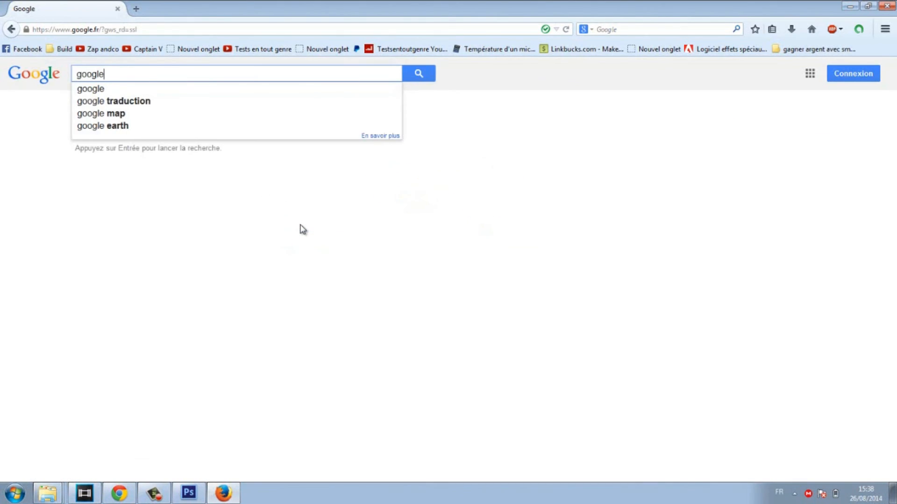
type(" image")
key("Return")
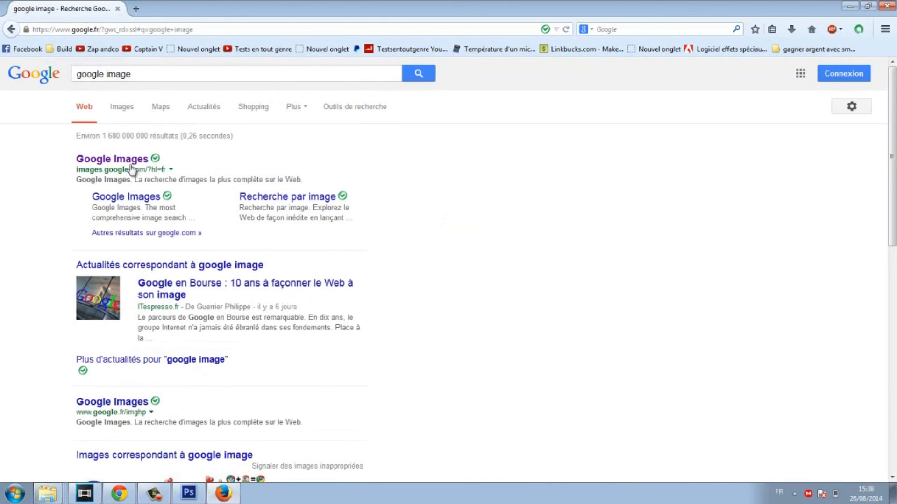
left_click(129, 167)
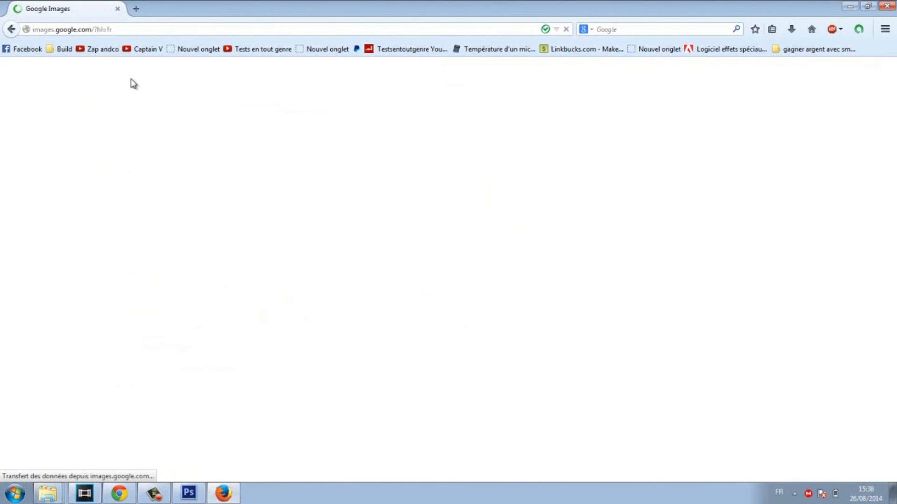
- Search Google Images for "logo youtube" and save the wide Wikimedia YouTube logo to the desktop (Bureau) as "index.jpg"
type("logo youtube")
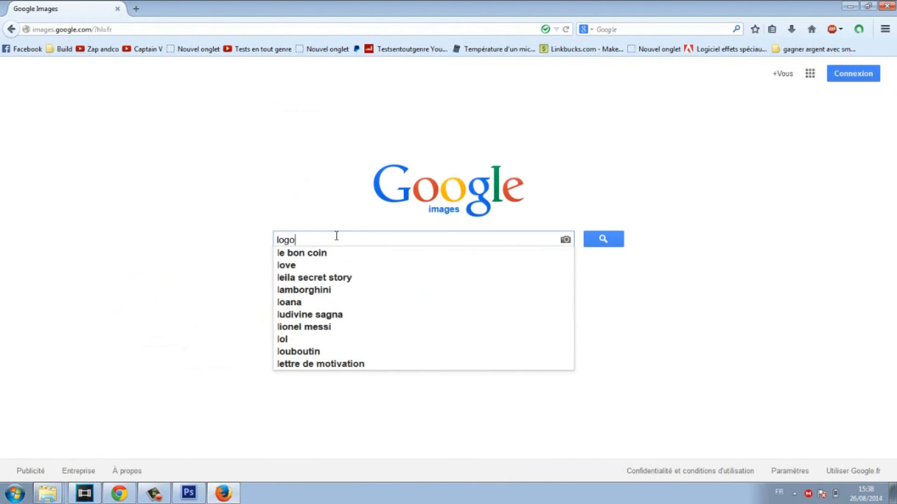
key("Return")
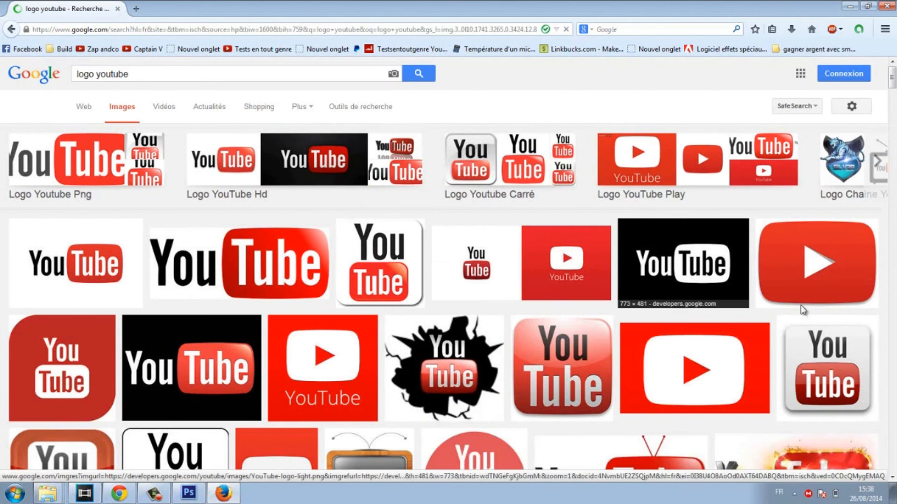
left_click(244, 268)
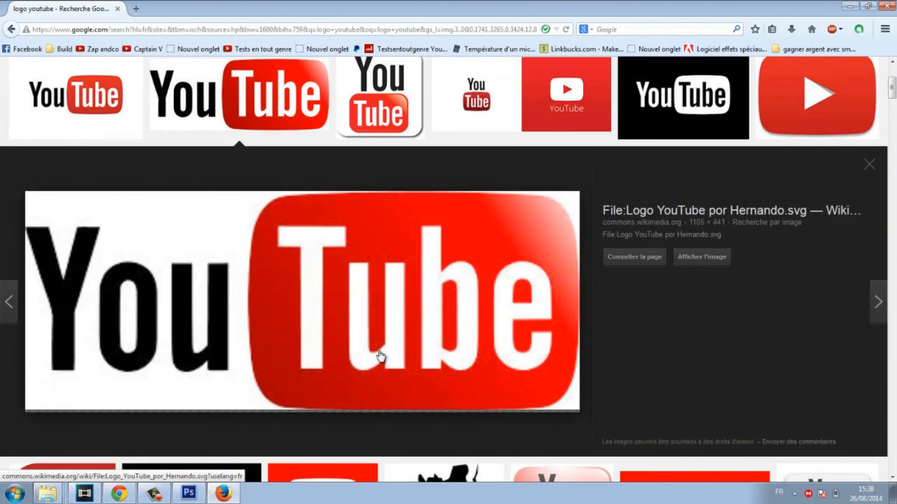
right_click(380, 356)
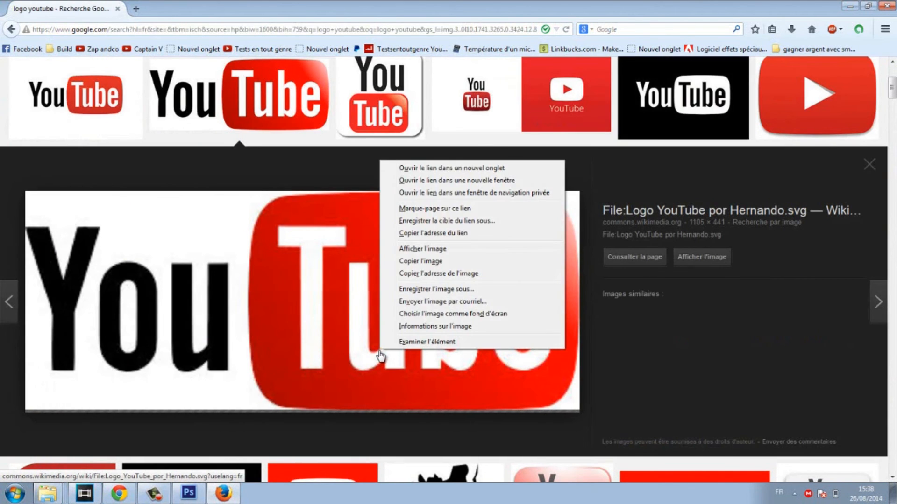
left_click(451, 291)
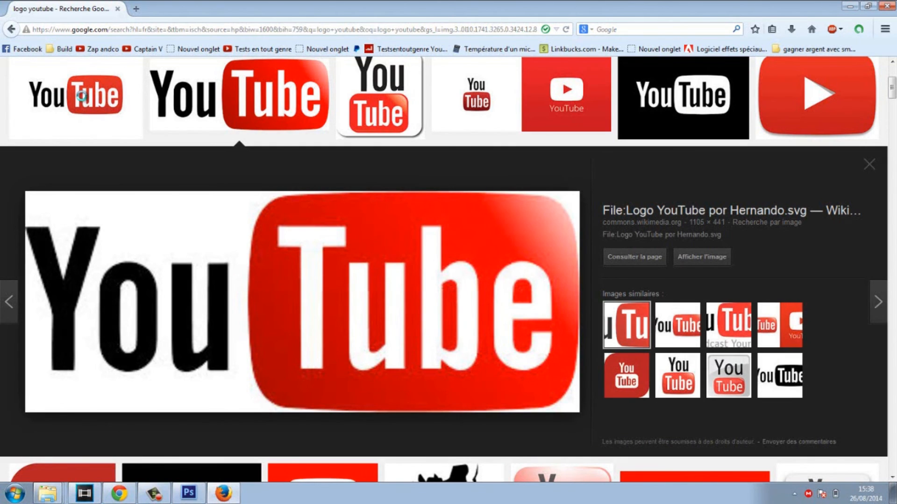
left_click(43, 76)
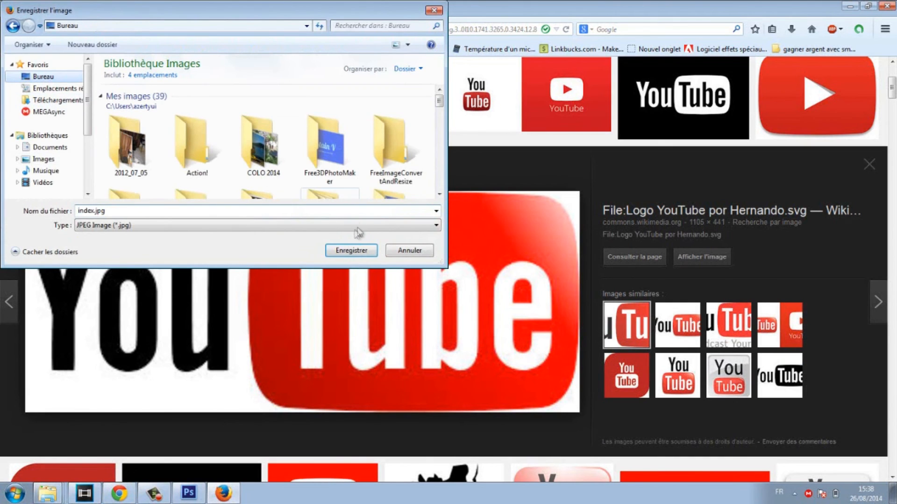
left_click(351, 251)
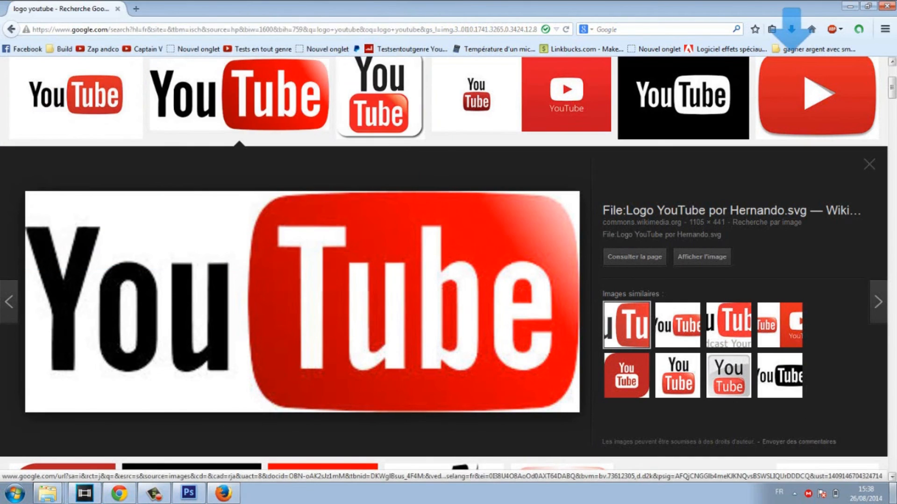
- Place "index.jpg" from the desktop into the Photoshop thumbnail, enlarge it and centre it between the blue title and the blue band
key("super+d")
left_click_drag(21, 143, 302, 258)
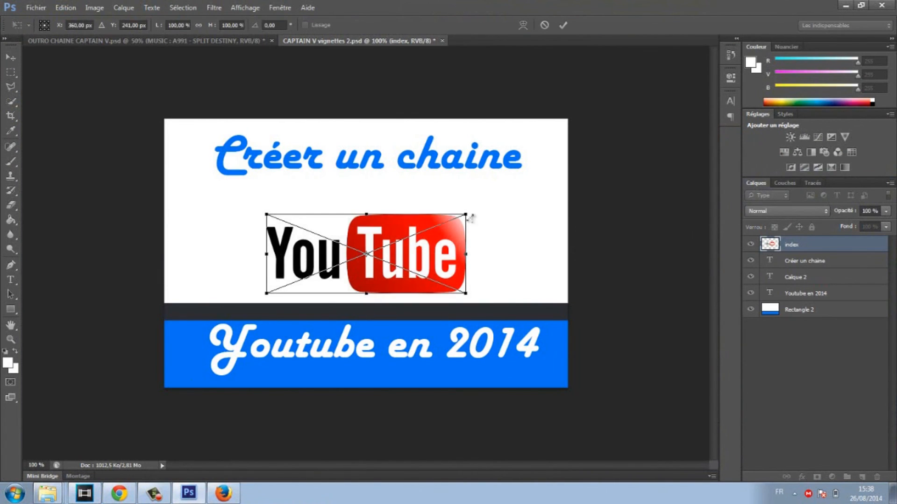
left_click_drag(473, 219, 513, 192)
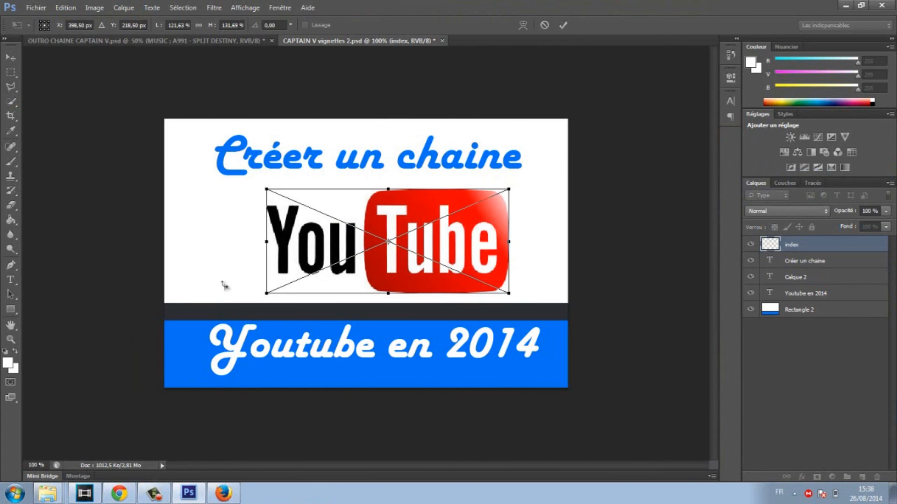
left_click_drag(267, 295, 248, 294)
left_click_drag(302, 258, 300, 253)
key("Return")
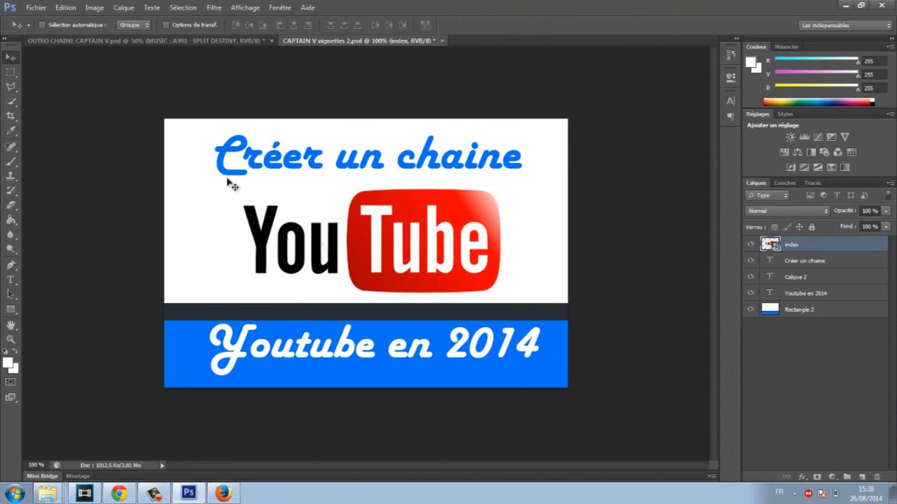
left_click_drag(359, 234, 358, 232)
- Save the thumbnail as a JPEG named "créer une chaine youtube en 2014" in the Captain V folder and minimize Photoshop
left_click(36, 8)
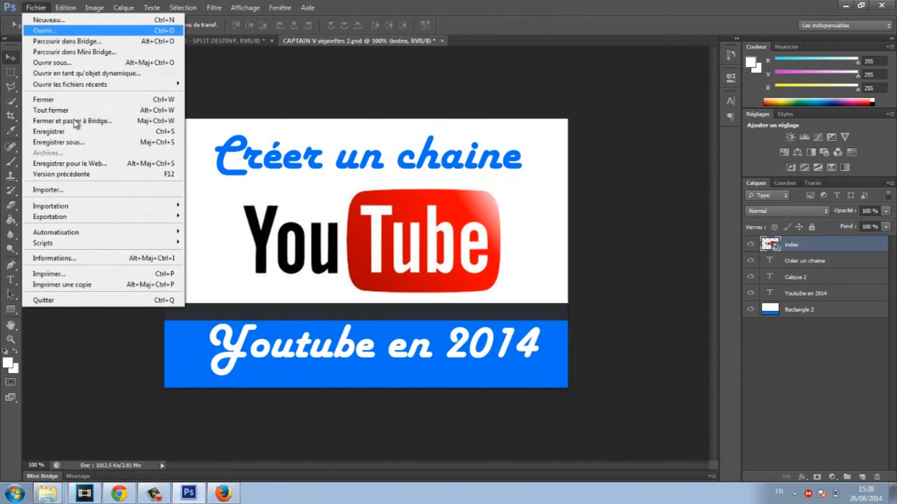
left_click(93, 145)
left_click(467, 290)
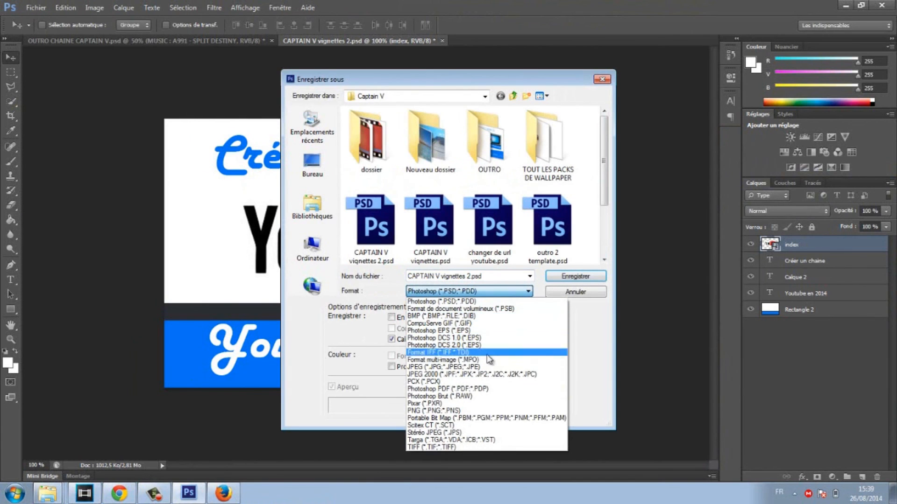
left_click(492, 367)
left_click(482, 278)
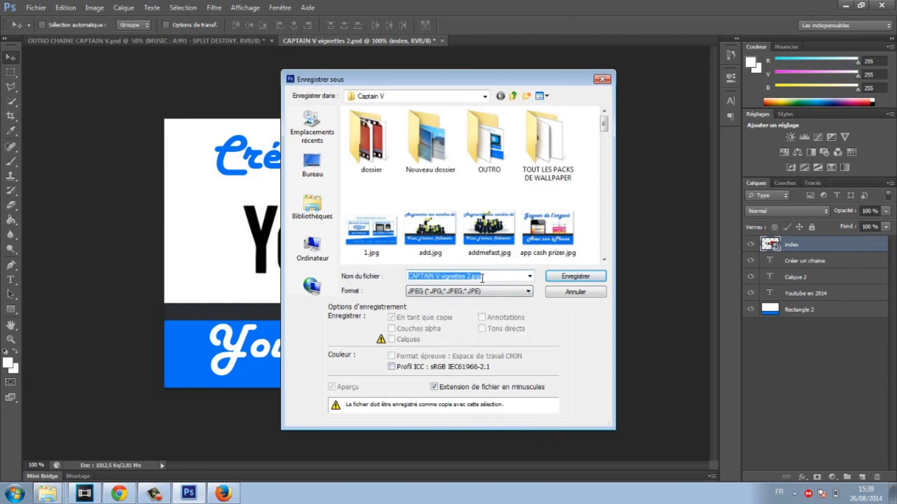
type("créer")
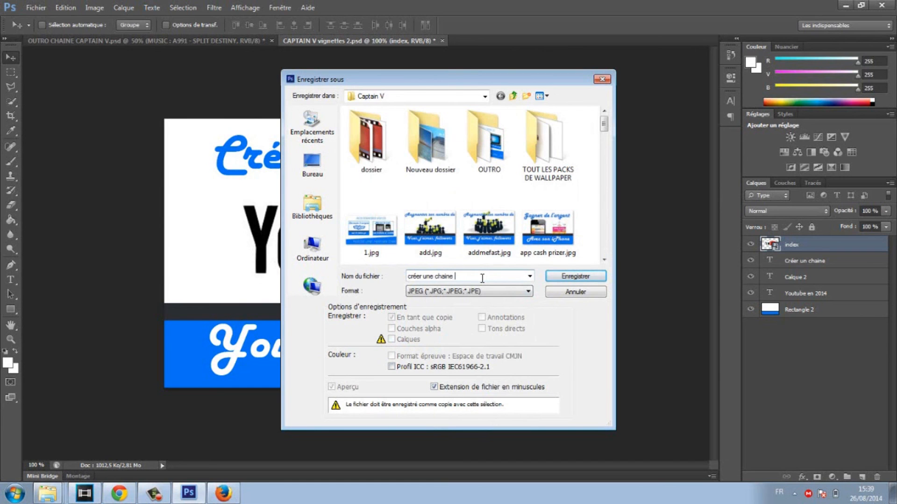
type("une chaine youtube en 2014")
key("Return")
key("Return")
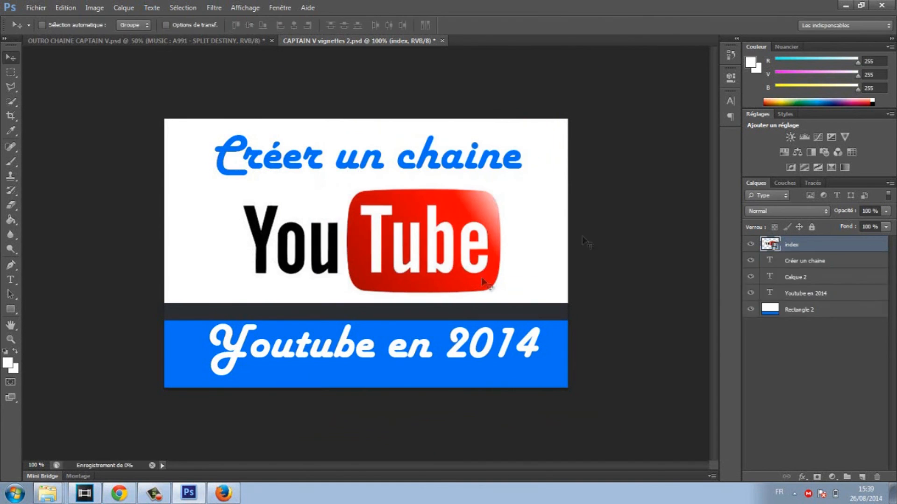
left_click(845, 5)
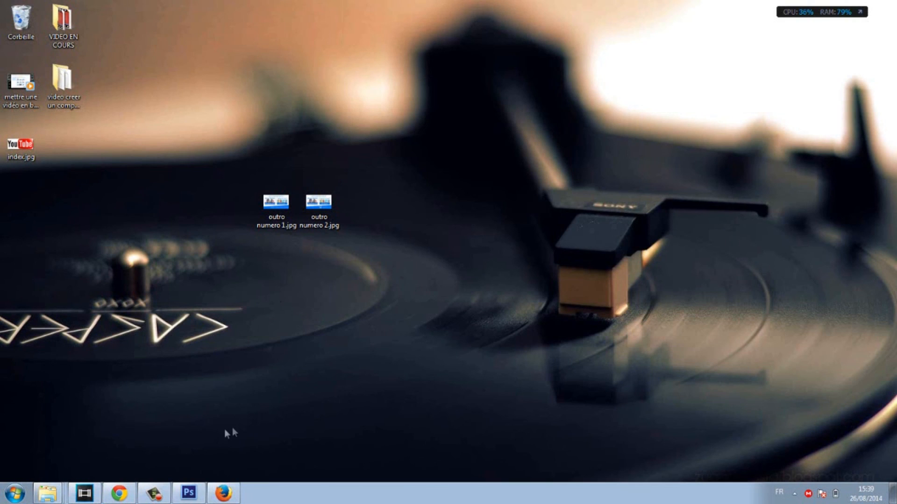